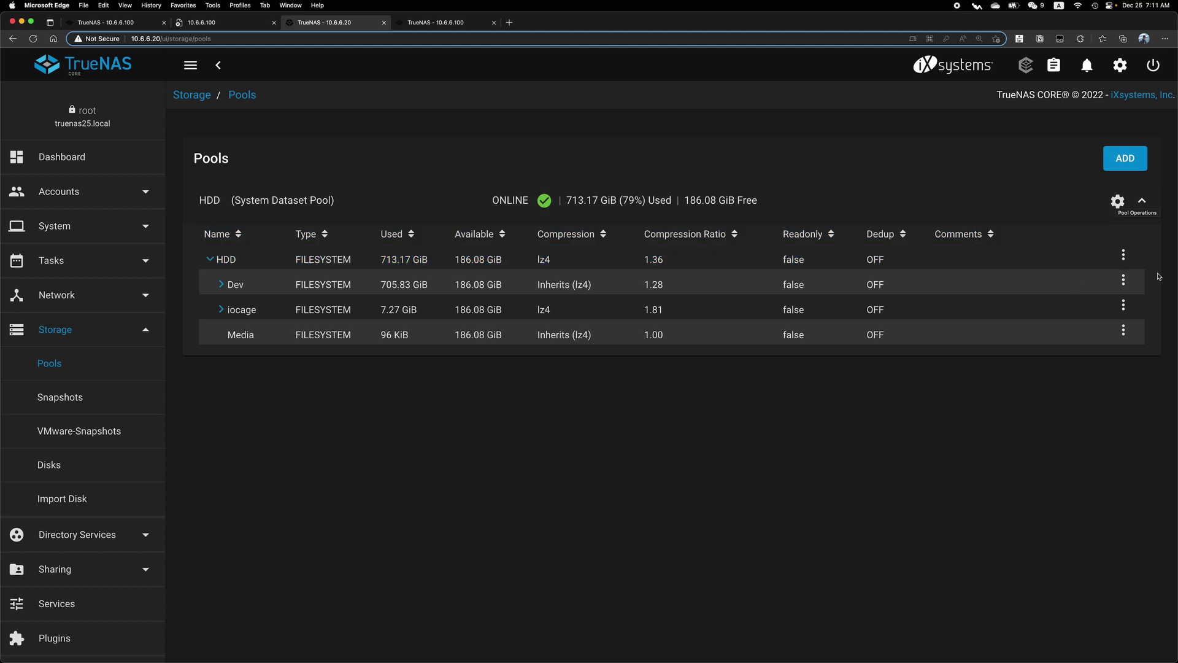
Step: Export/disconnect the HDD pool in TrueNAS CORE with the export confirmed, keeping its data
{"action": "key", "text": "ctrl+Tab"}
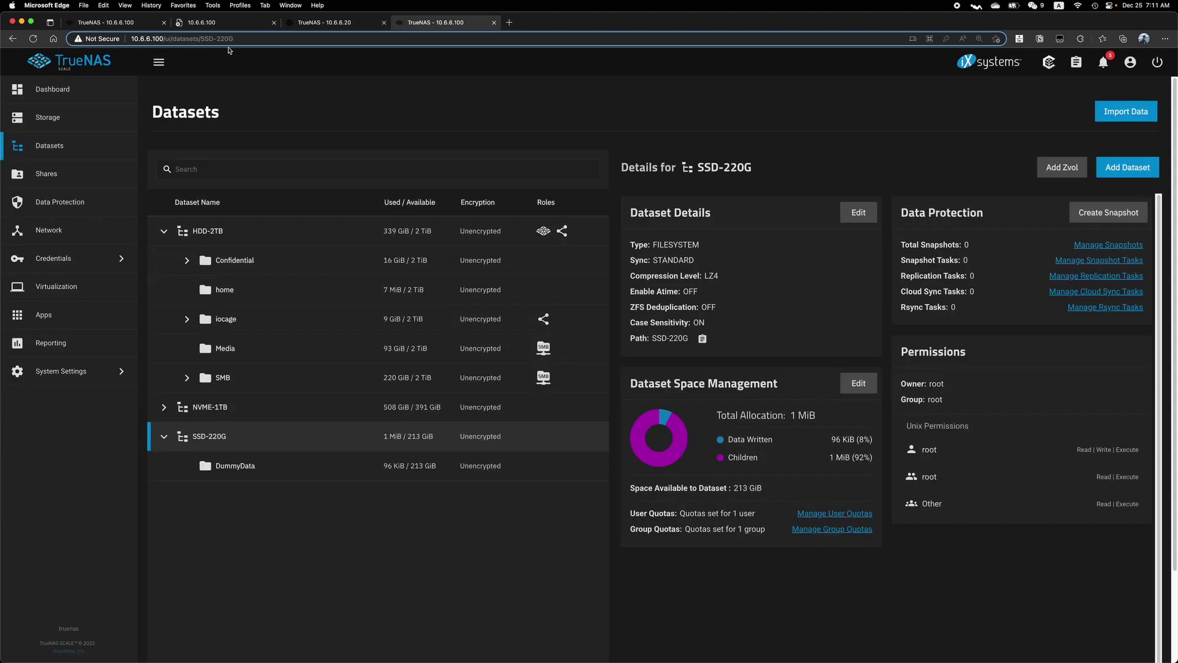
{"action": "key", "text": "ctrl+shift+Tab"}
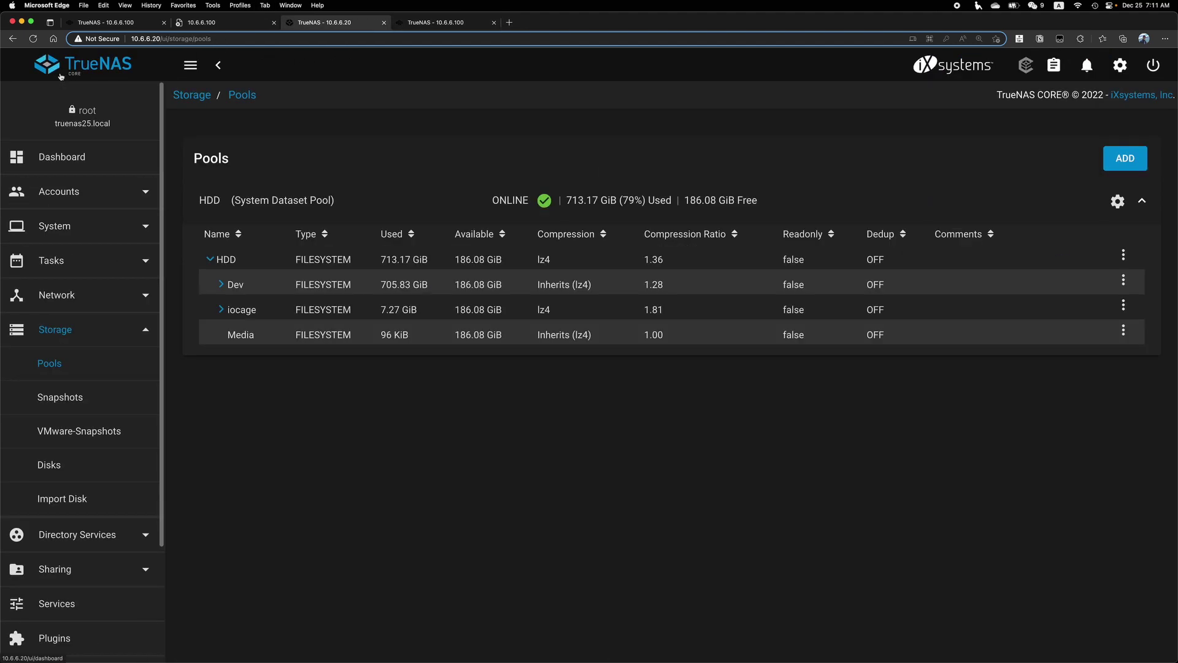
{"action": "key", "text": "super+equal"}
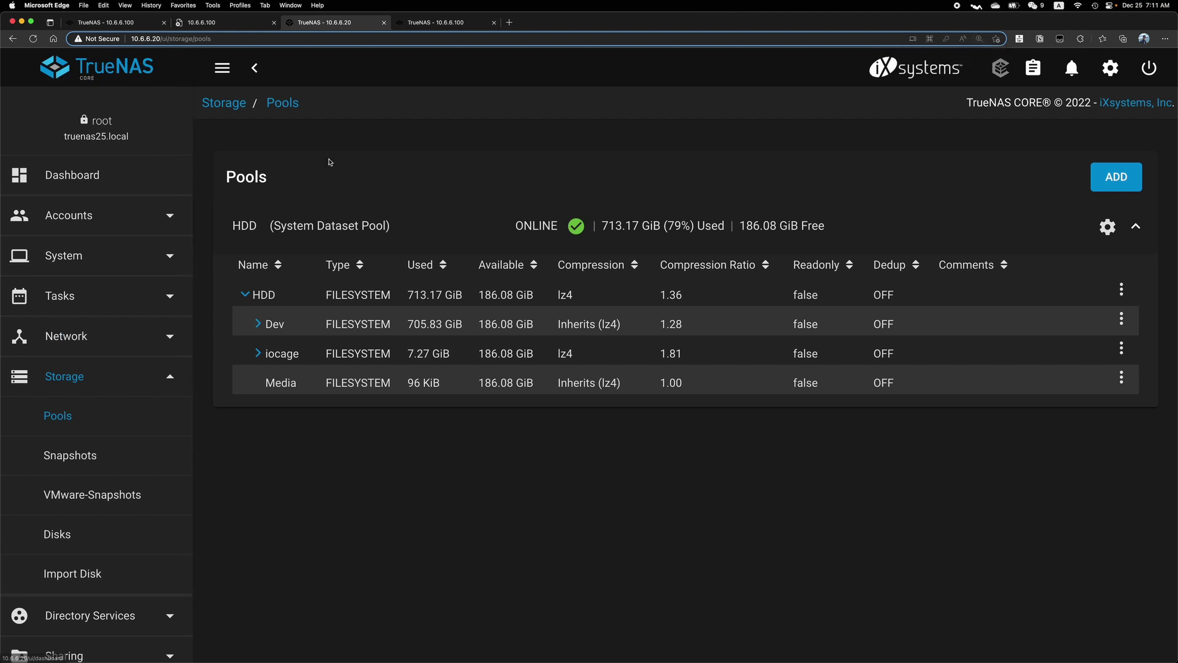
{"action": "left_click", "coordinate": [260, 227]}
{"action": "left_click", "coordinate": [306, 227]}
{"action": "left_click", "coordinate": [1108, 226]}
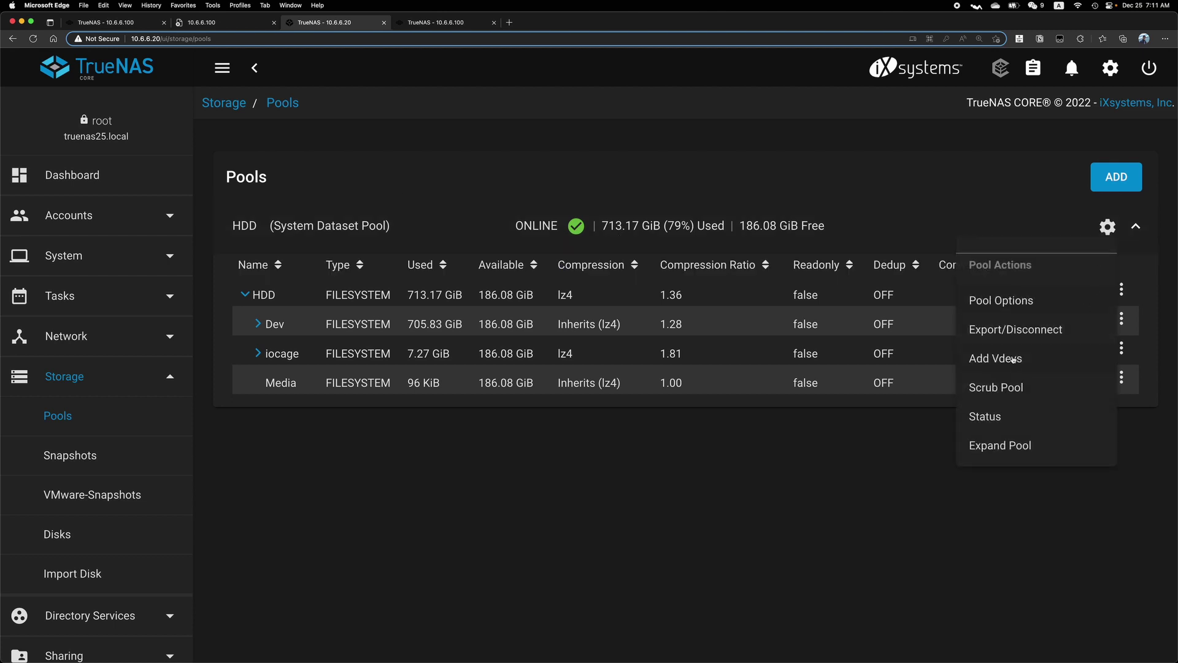
{"action": "left_click", "coordinate": [1042, 331]}
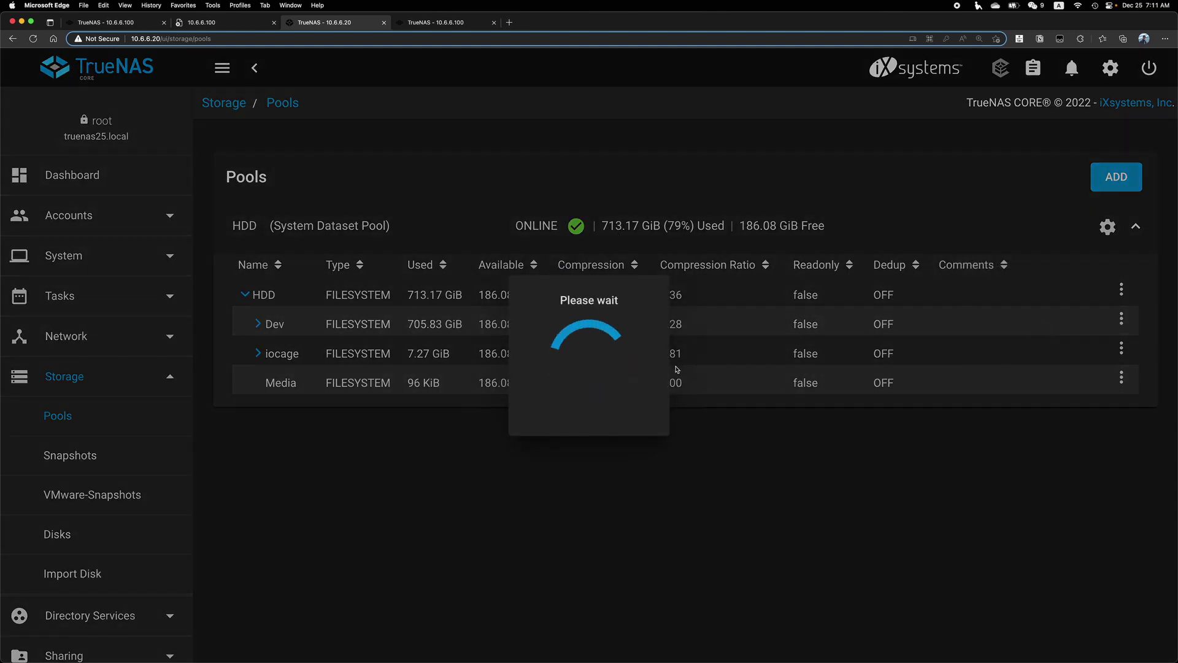
{"action": "left_click", "coordinate": [440, 573]}
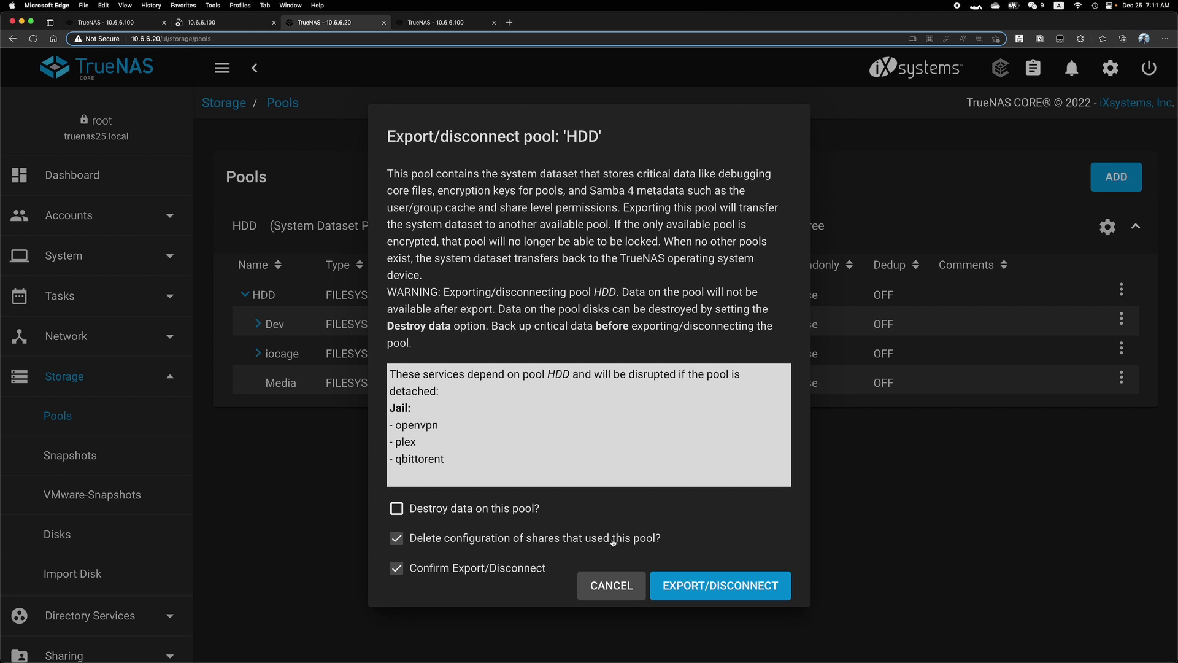
{"action": "left_click", "coordinate": [716, 587]}
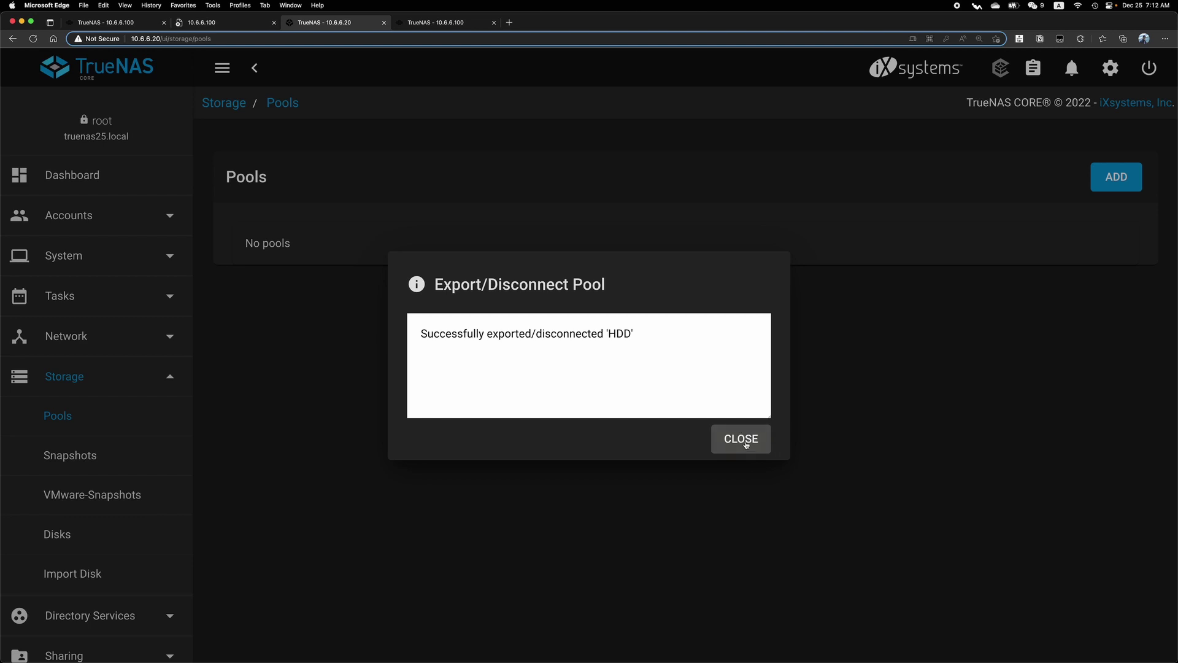
Step: Dismiss the export notice and step through Import Pool without GELI decryption to the pool list, selecting nothing
{"action": "left_click", "coordinate": [741, 441]}
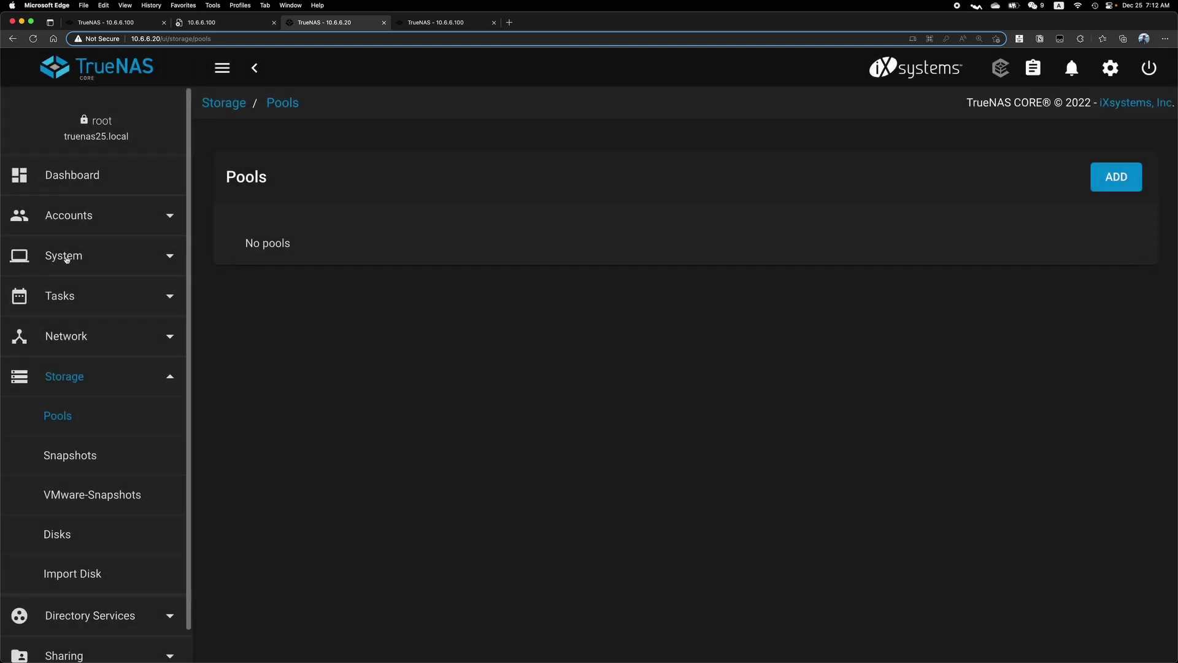
{"action": "left_click", "coordinate": [66, 378]}
{"action": "left_click", "coordinate": [66, 378]}
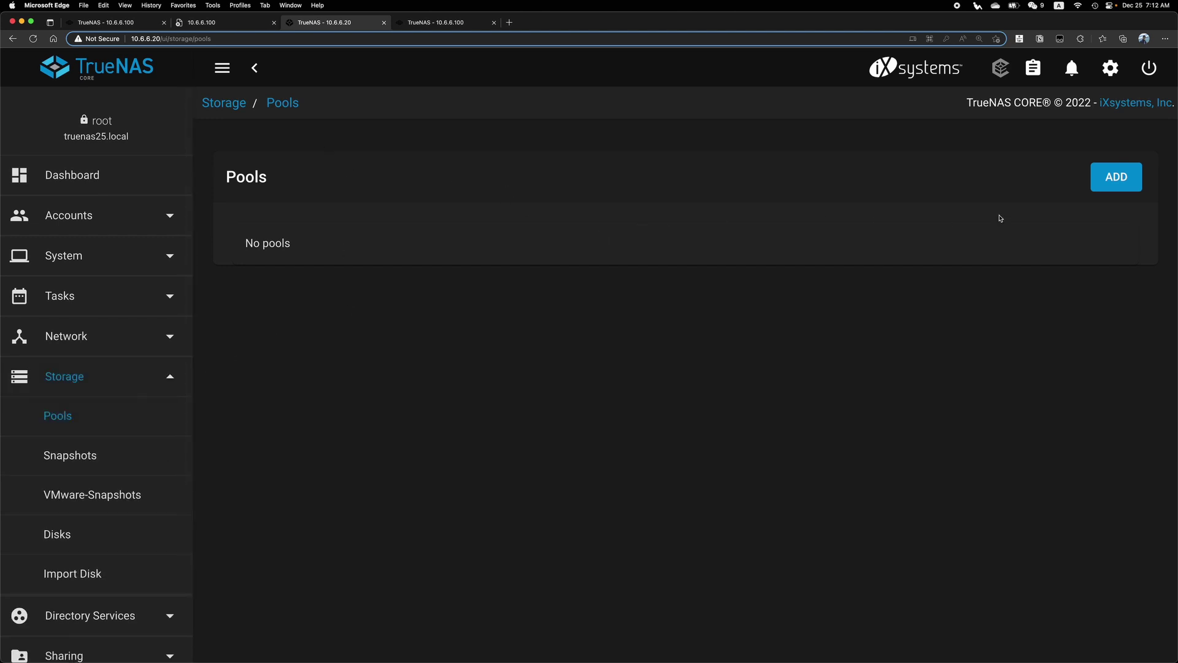
{"action": "left_click", "coordinate": [1116, 178]}
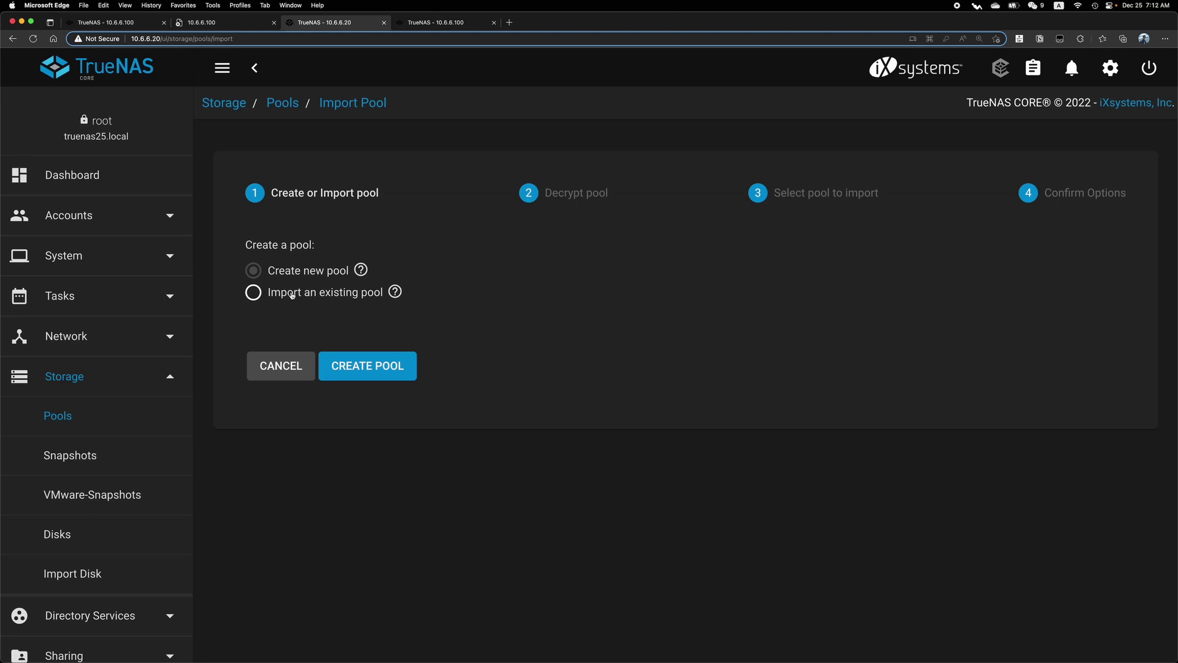
{"action": "left_click", "coordinate": [291, 294]}
{"action": "left_click", "coordinate": [349, 365]}
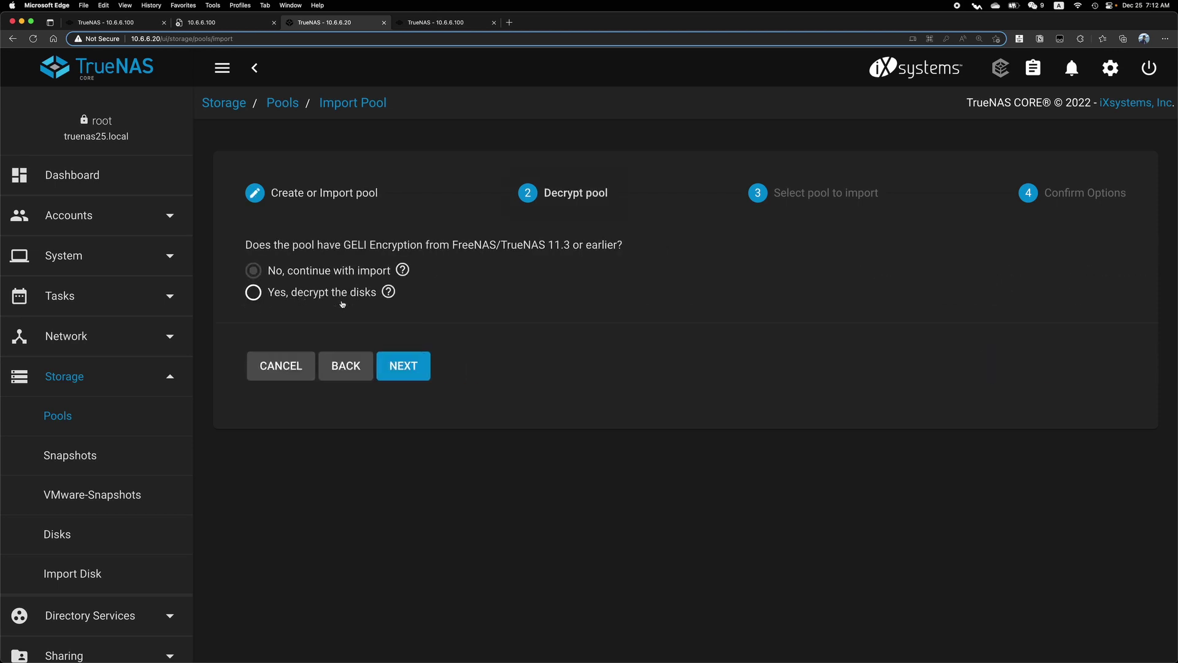
{"action": "left_click", "coordinate": [403, 365]}
{"action": "left_click", "coordinate": [359, 245]}
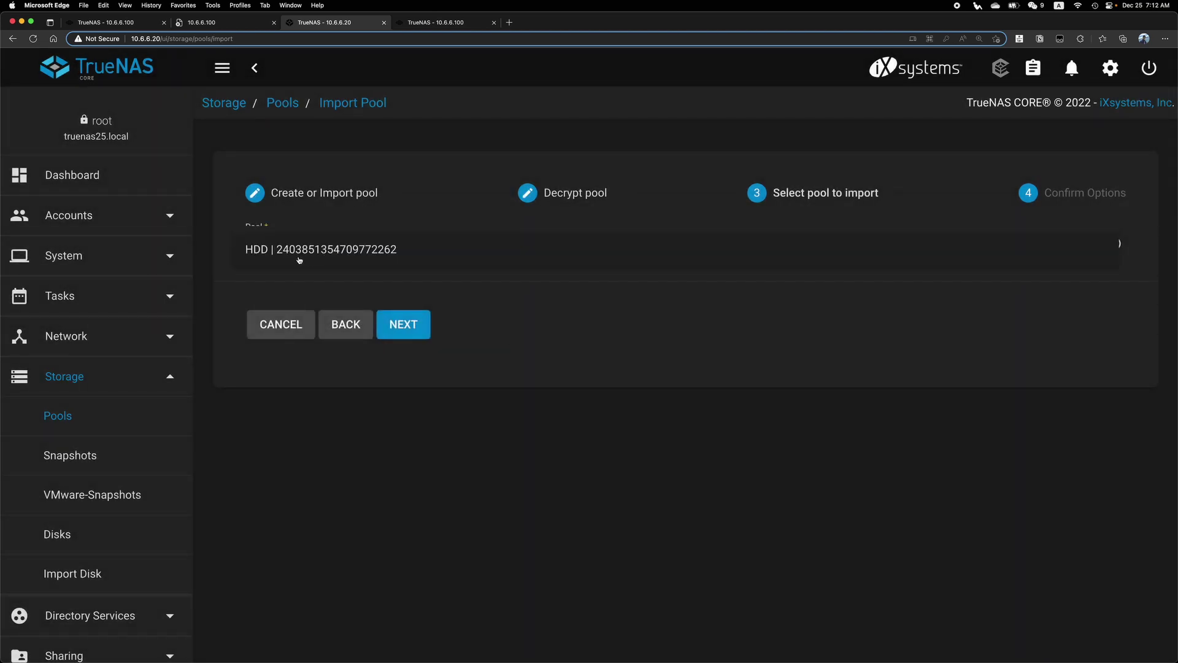
{"action": "left_click", "coordinate": [313, 279]}
{"action": "scroll", "coordinate": [102, 478], "scroll_direction": "down", "scroll_amount": 5}
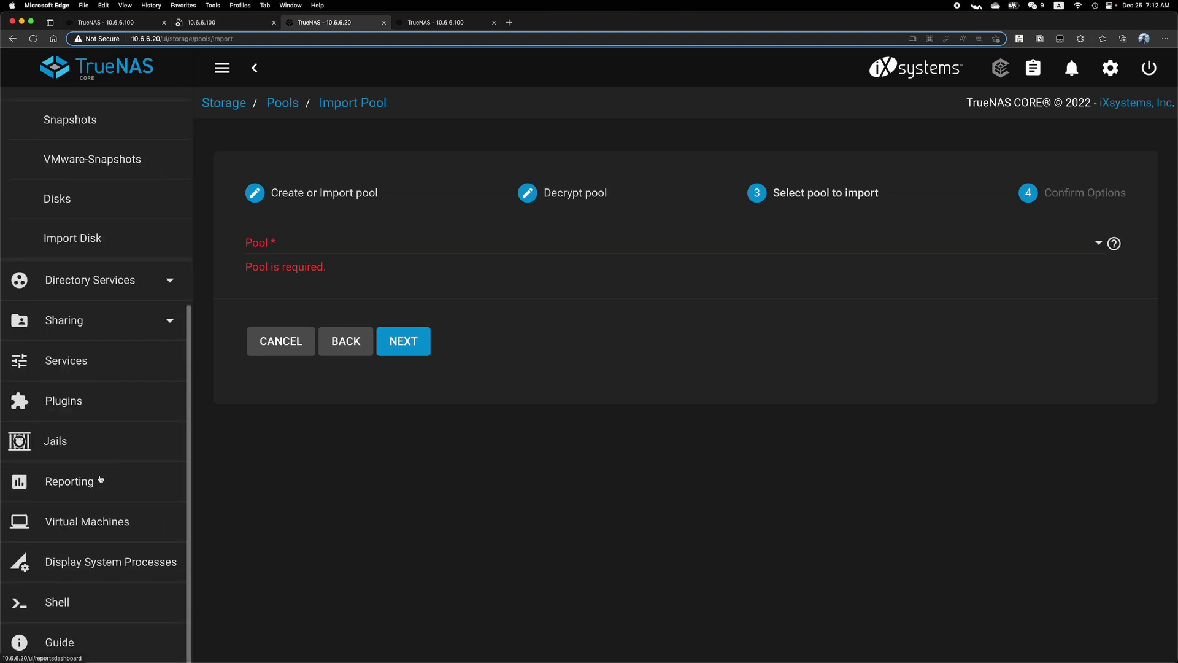
Step: In the CORE Shell, run zpool list to see the available pools
{"action": "left_click", "coordinate": [75, 601]}
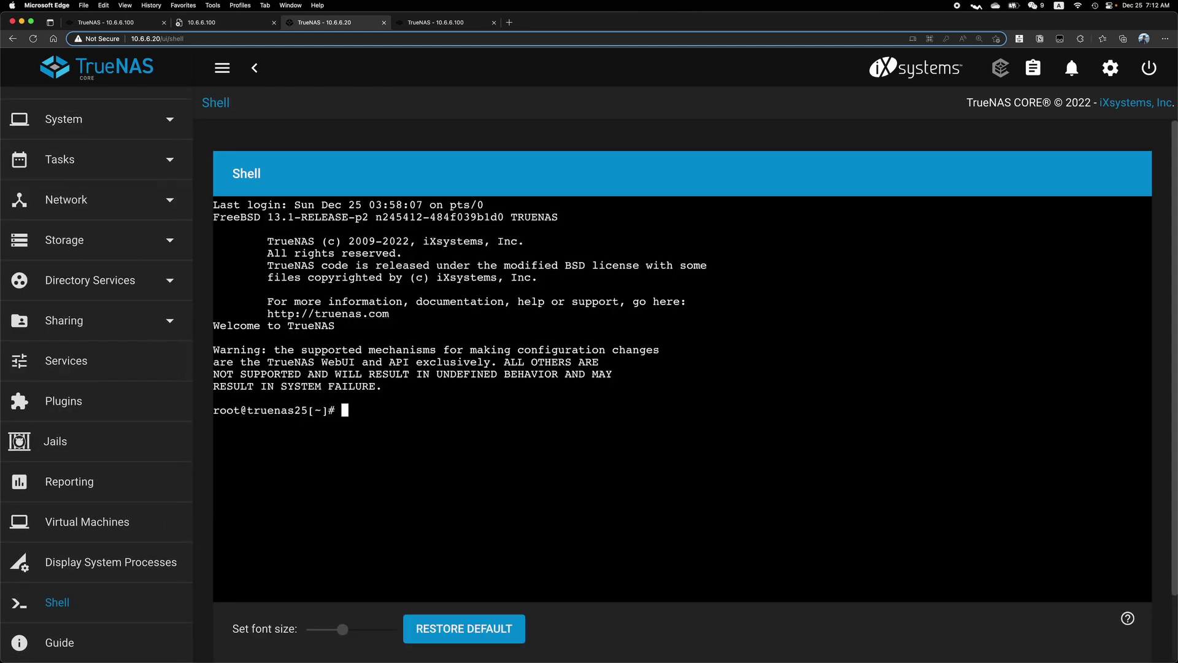
{"action": "type", "text": "zpool list"}
{"action": "key", "text": "Return"}
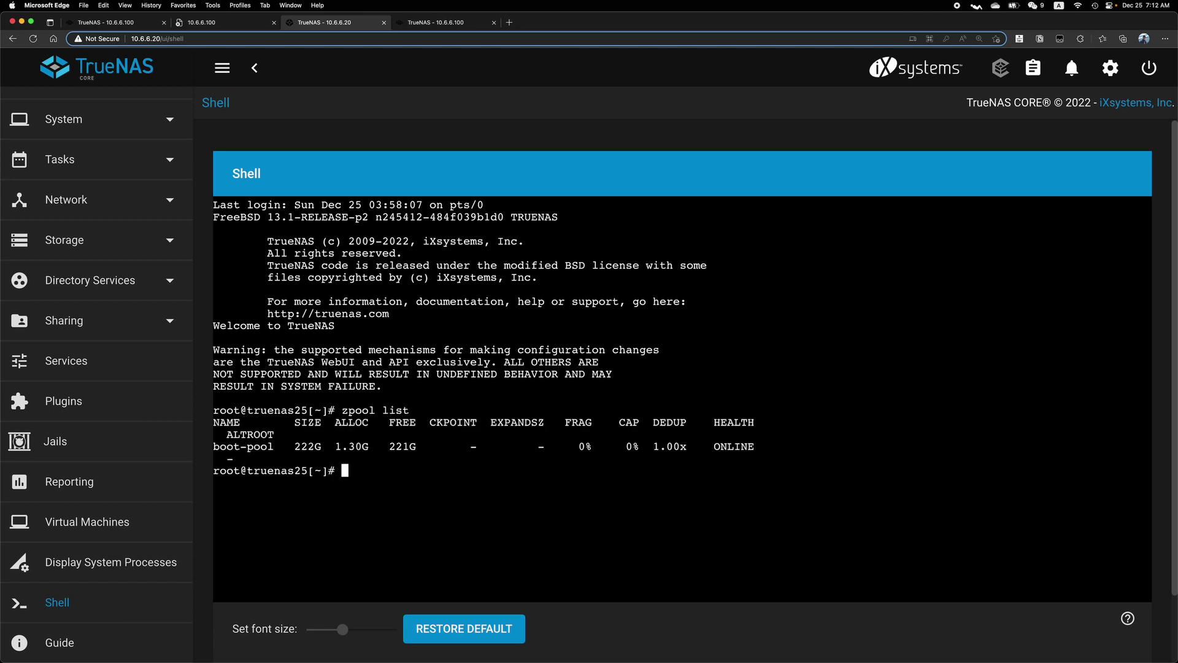
Step: Run zpool import HDD HDD-1TB to rename the pool, then type zpool export HDD-1TB
{"action": "key", "text": "Up"}
{"action": "key", "text": "BackSpace"}
{"action": "key", "text": "BackSpace"}
{"action": "key", "text": "BackSpace"}
{"action": "key", "text": "BackSpace"}
{"action": "type", "text": "import HDD"}
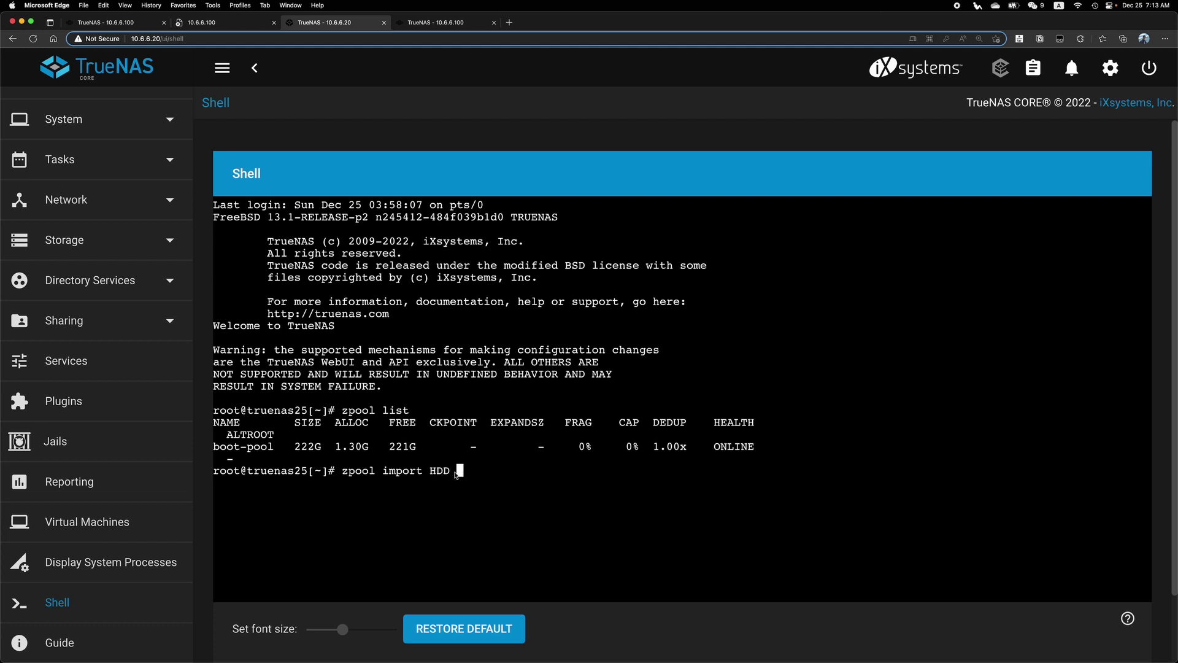
{"action": "type", "text": "HDD-1TB"}
{"action": "key", "text": "Return"}
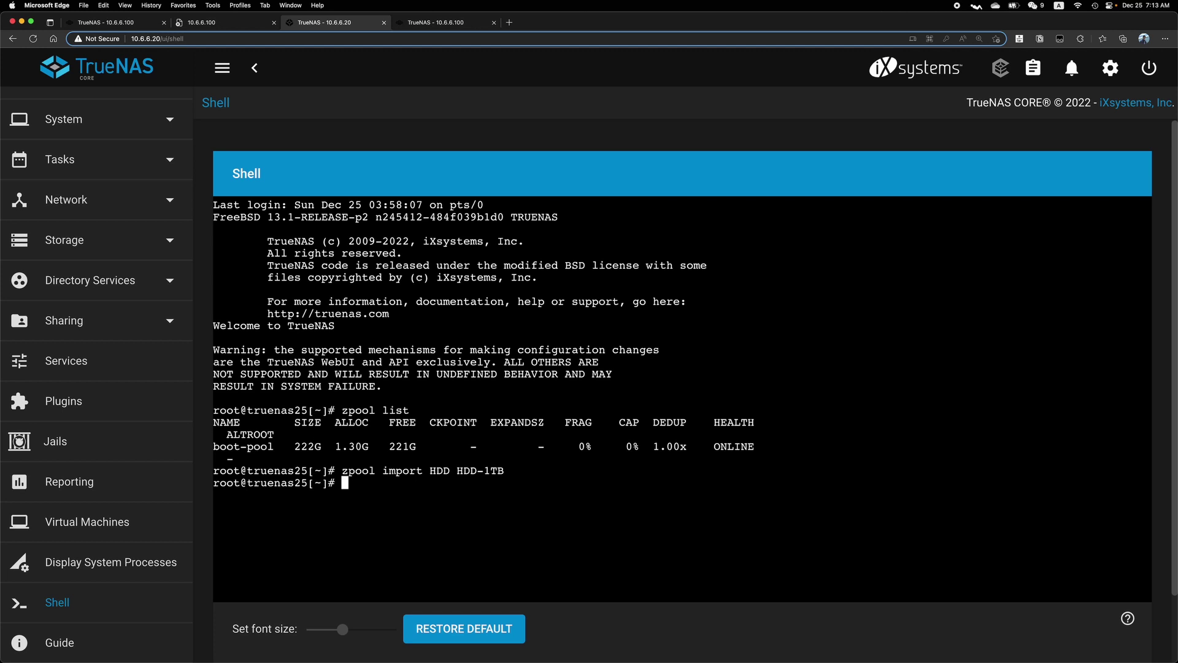
{"action": "type", "text": "zpool export HDD-1"}
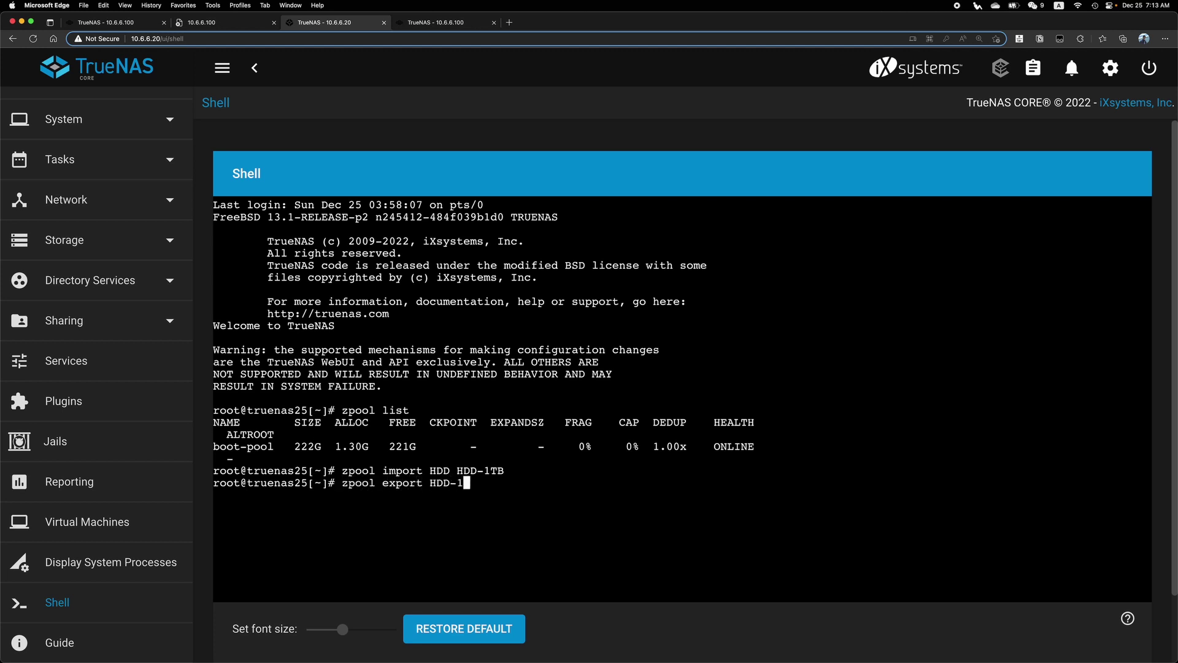
{"action": "type", "text": "TB"}
Step: Run the Import Pool wizard again from Storage > Pools and find the importable pool list empty
{"action": "left_click", "coordinate": [68, 240]}
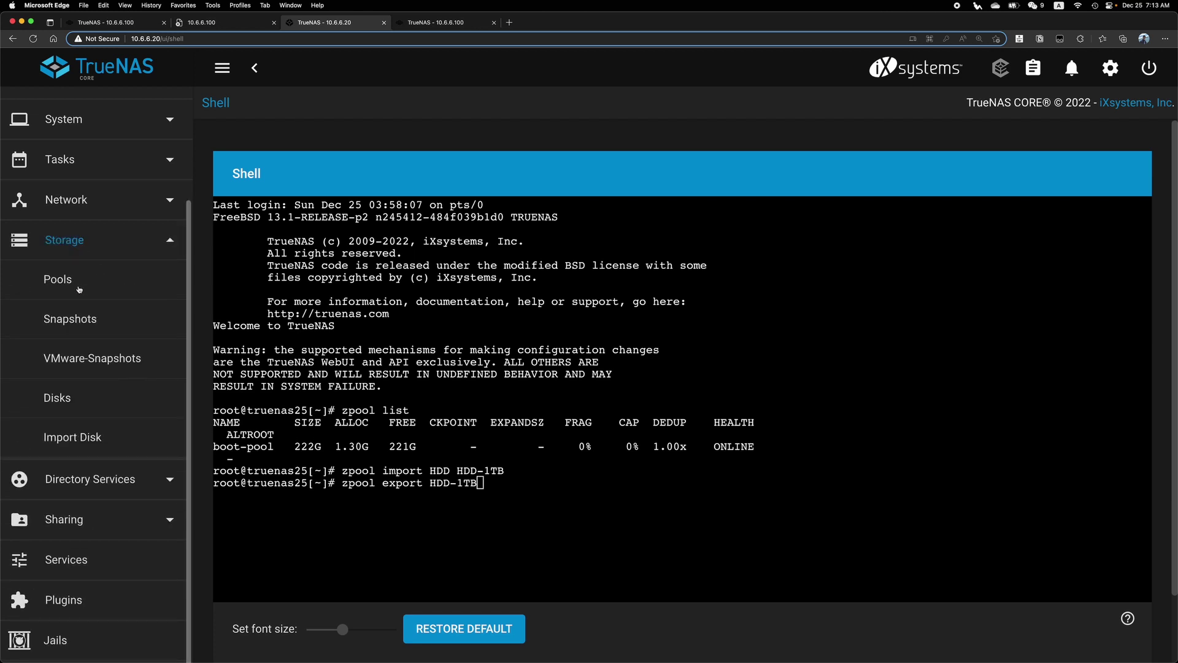
{"action": "left_click", "coordinate": [78, 282]}
{"action": "left_click", "coordinate": [1131, 184]}
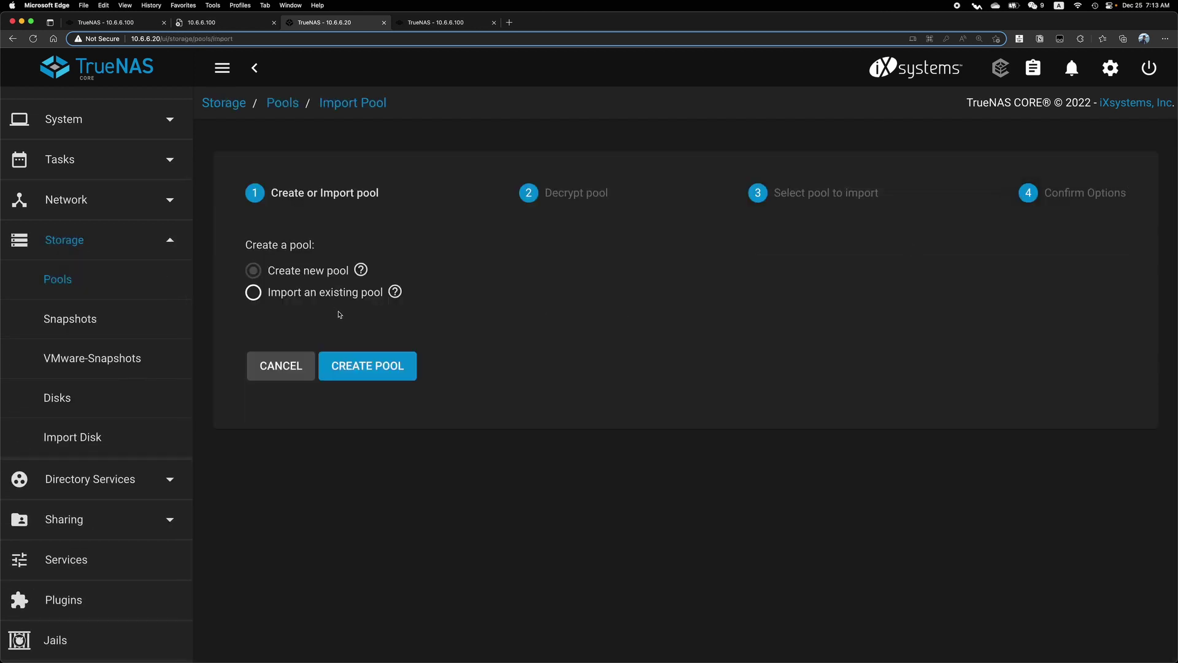
{"action": "left_click", "coordinate": [335, 295]}
{"action": "left_click", "coordinate": [332, 367]}
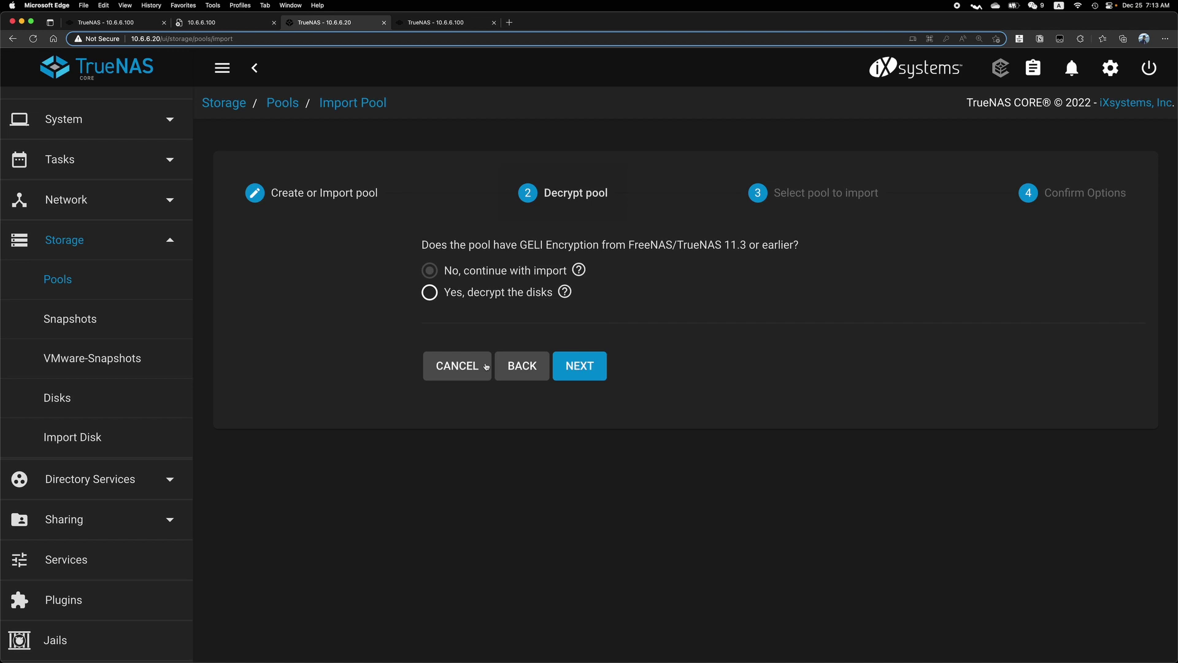
{"action": "left_click", "coordinate": [403, 366]}
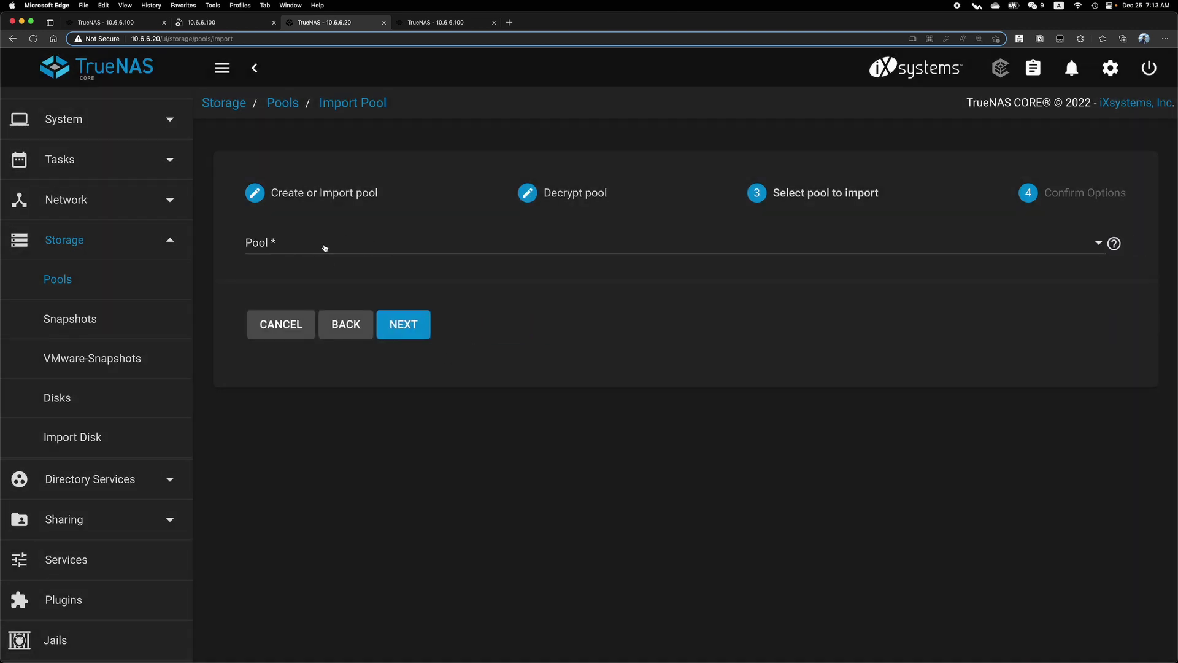
{"action": "left_click", "coordinate": [311, 250]}
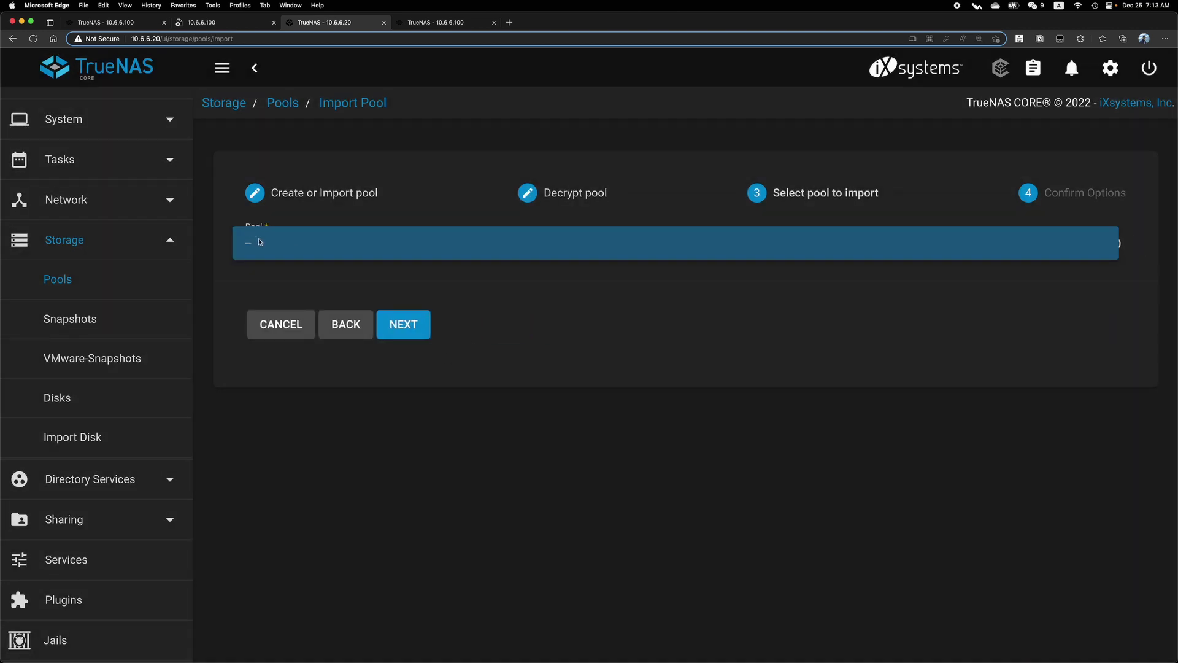
{"action": "left_click", "coordinate": [285, 238]}
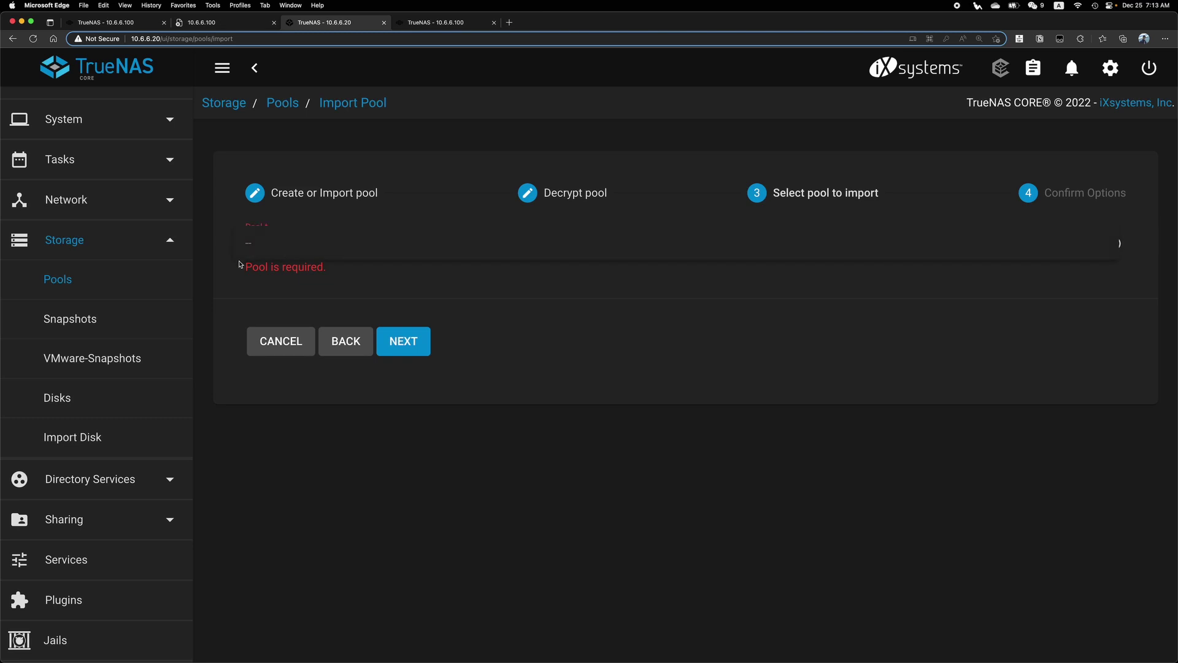
{"action": "scroll", "coordinate": [70, 442], "scroll_direction": "down", "scroll_amount": 3}
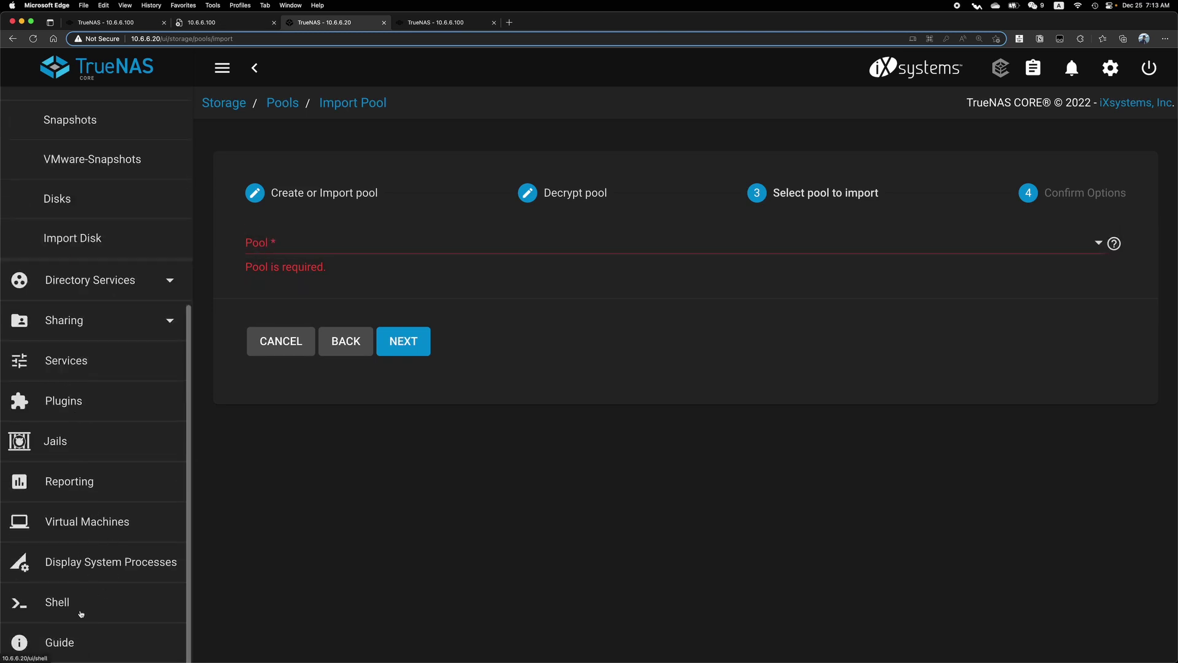
Step: Run zpool export HDD-1TB in the Shell, then return to the Pools page
{"action": "left_click", "coordinate": [93, 592]}
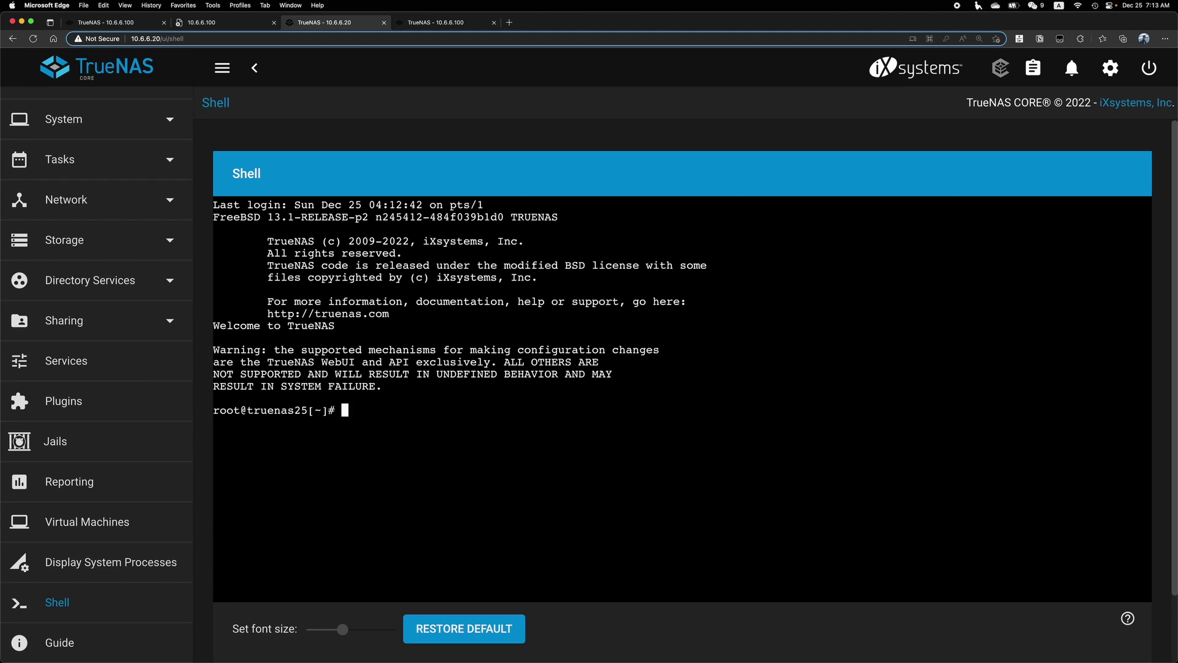
{"action": "type", "text": "zpool export HDD-1TB"}
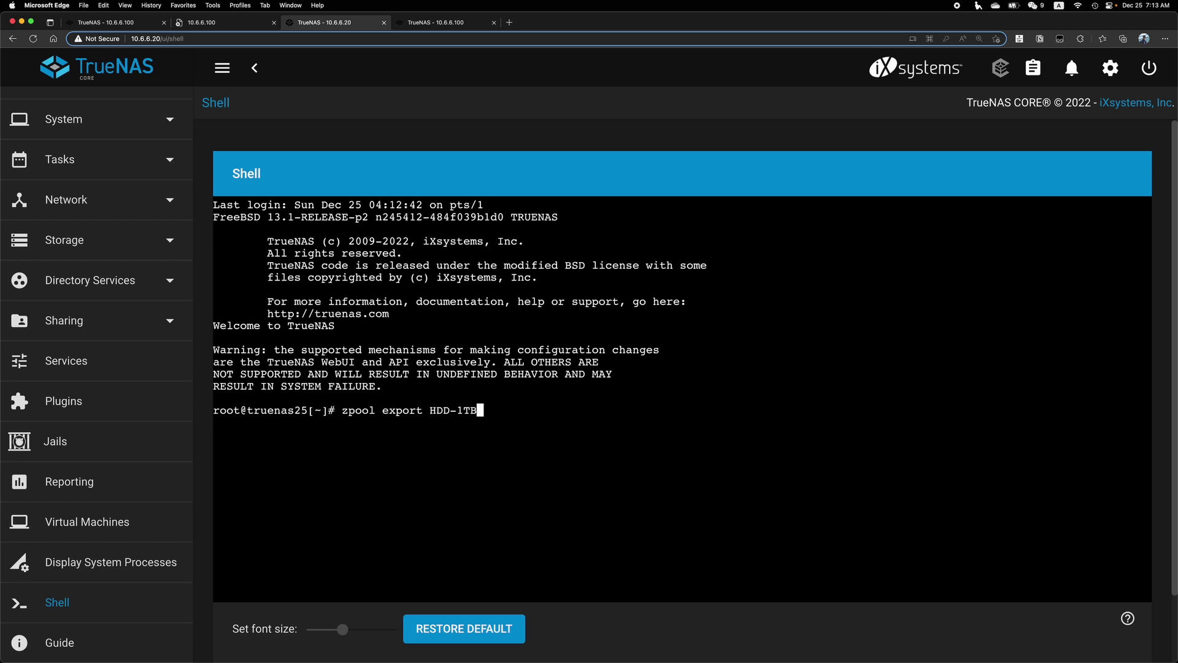
{"action": "key", "text": "Return"}
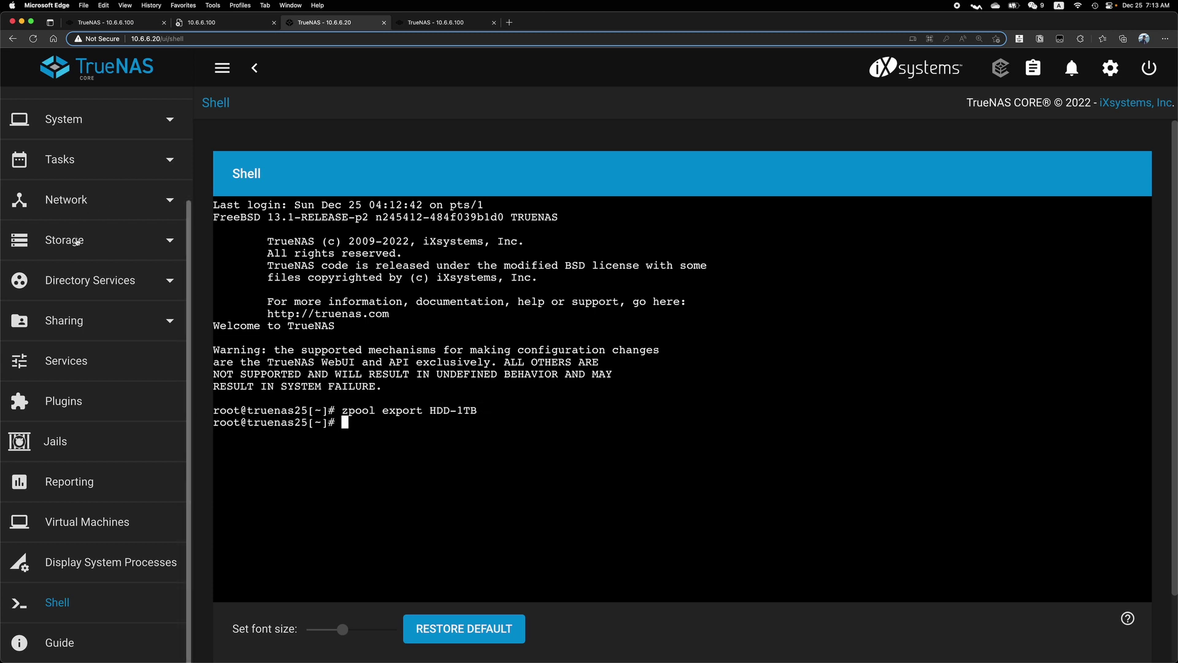
{"action": "left_click", "coordinate": [77, 240]}
{"action": "left_click", "coordinate": [57, 279]}
Step: Import the existing pool HDD-1TB through the wizard, skipping GELI decryption
{"action": "left_click", "coordinate": [1116, 178]}
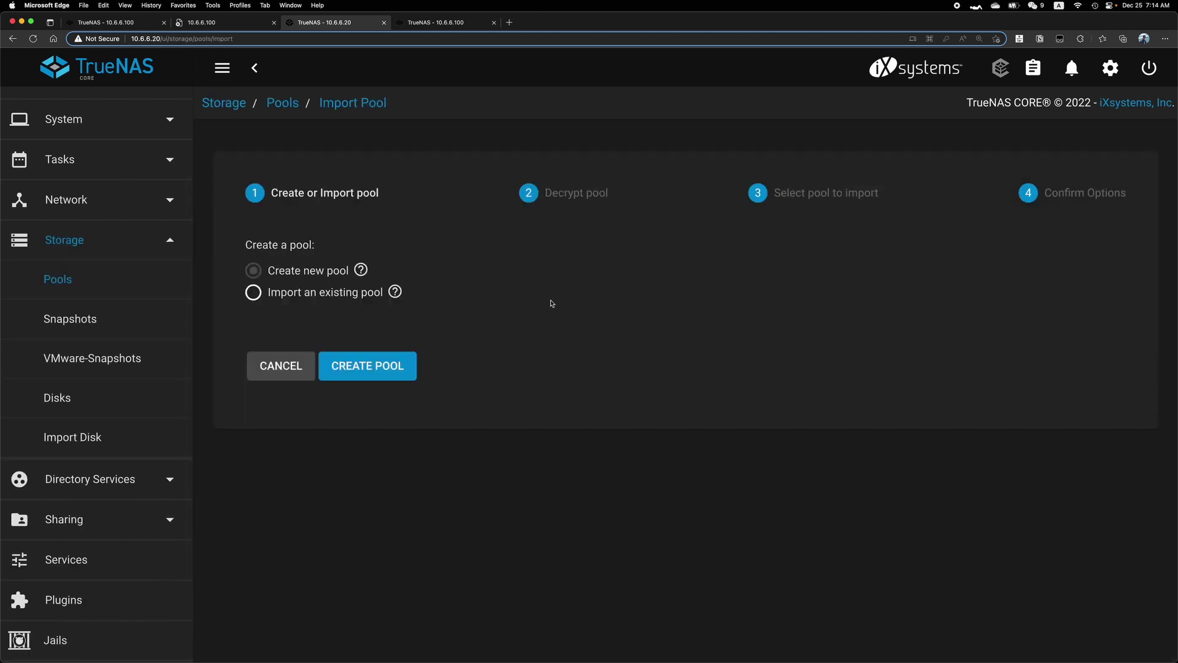
{"action": "left_click", "coordinate": [313, 291]}
{"action": "left_click", "coordinate": [344, 367]}
{"action": "left_click", "coordinate": [403, 367]}
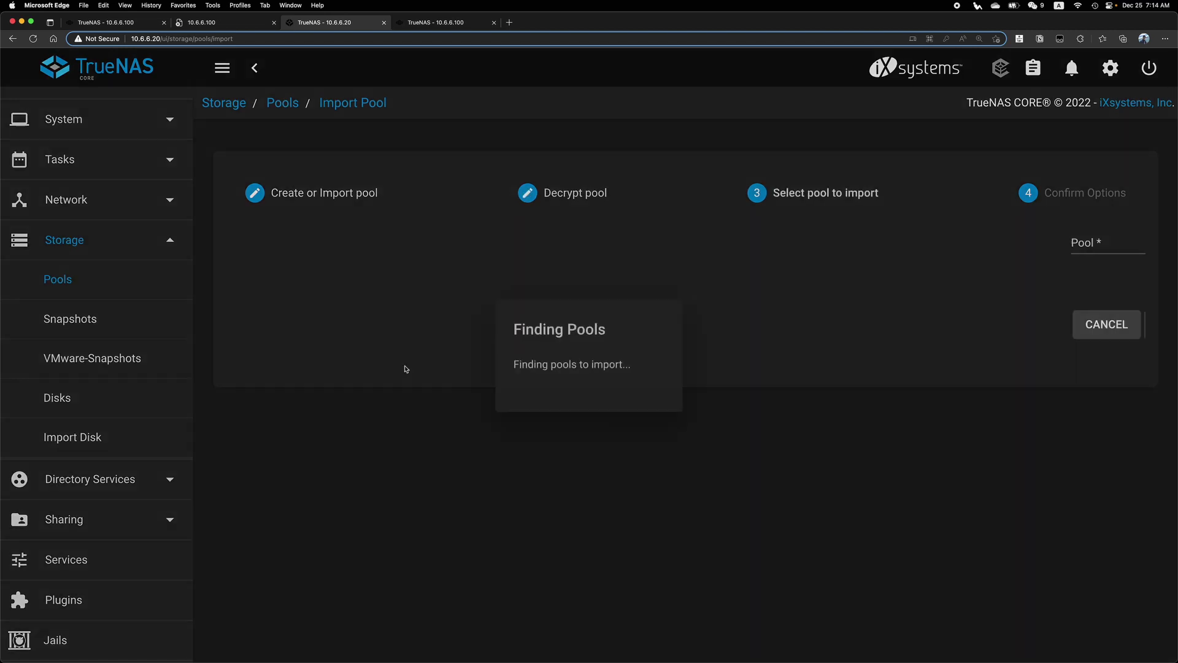
{"action": "left_click", "coordinate": [320, 249]}
{"action": "left_click", "coordinate": [270, 249]}
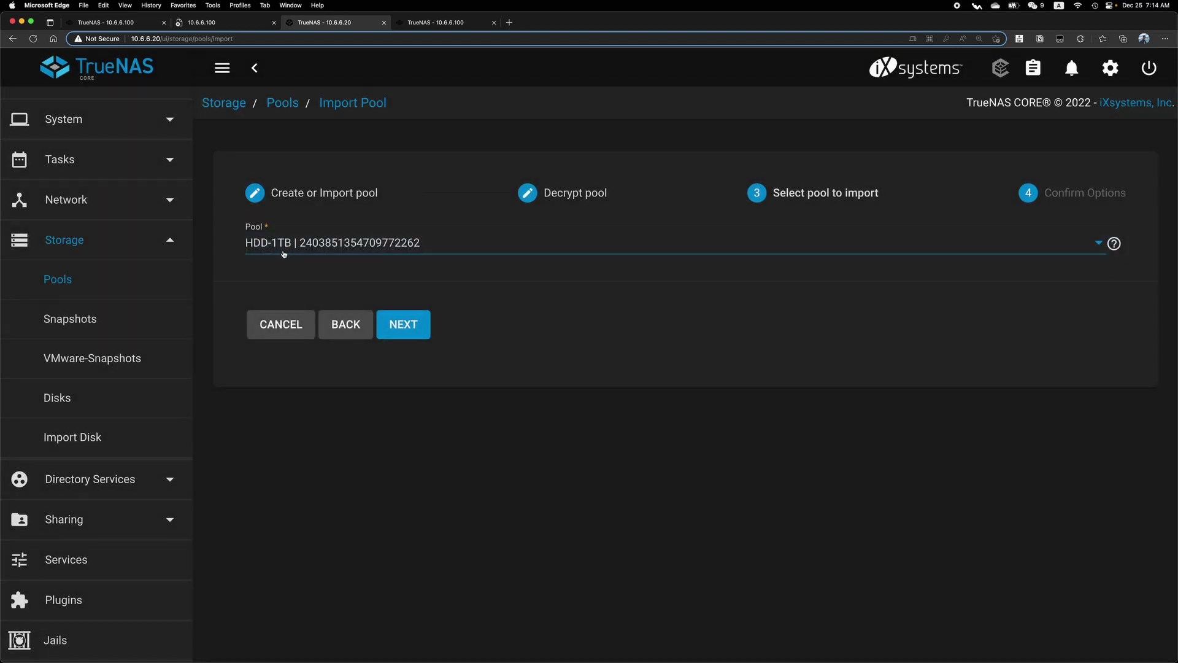
{"action": "left_click", "coordinate": [402, 324]}
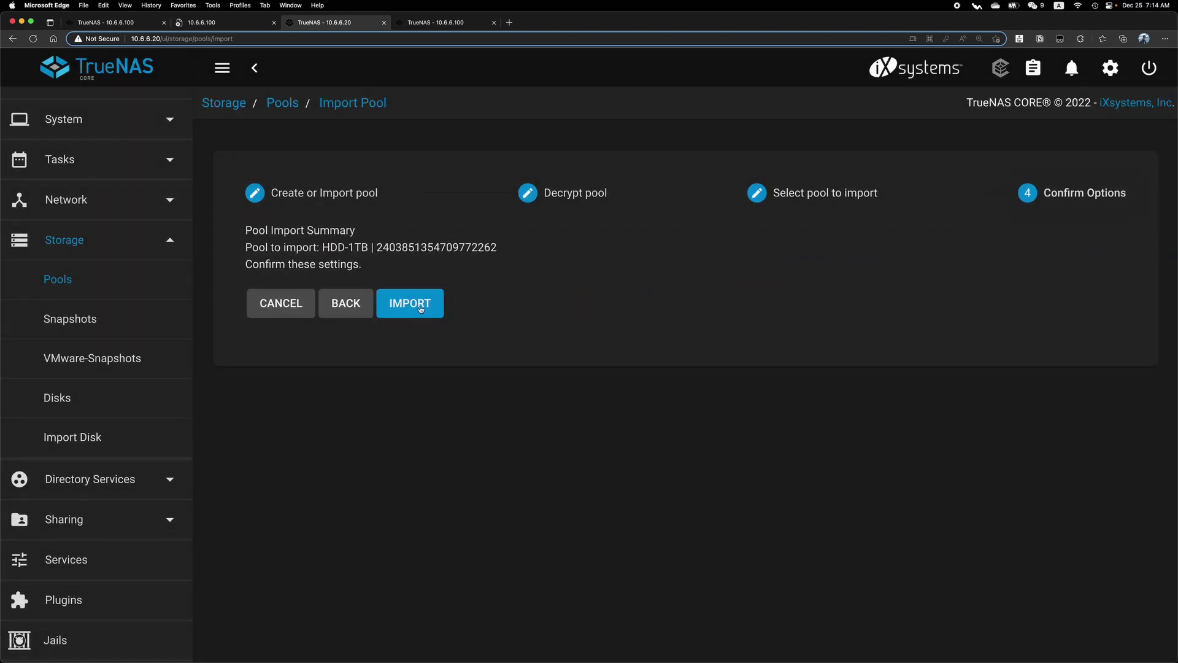
{"action": "left_click", "coordinate": [420, 307]}
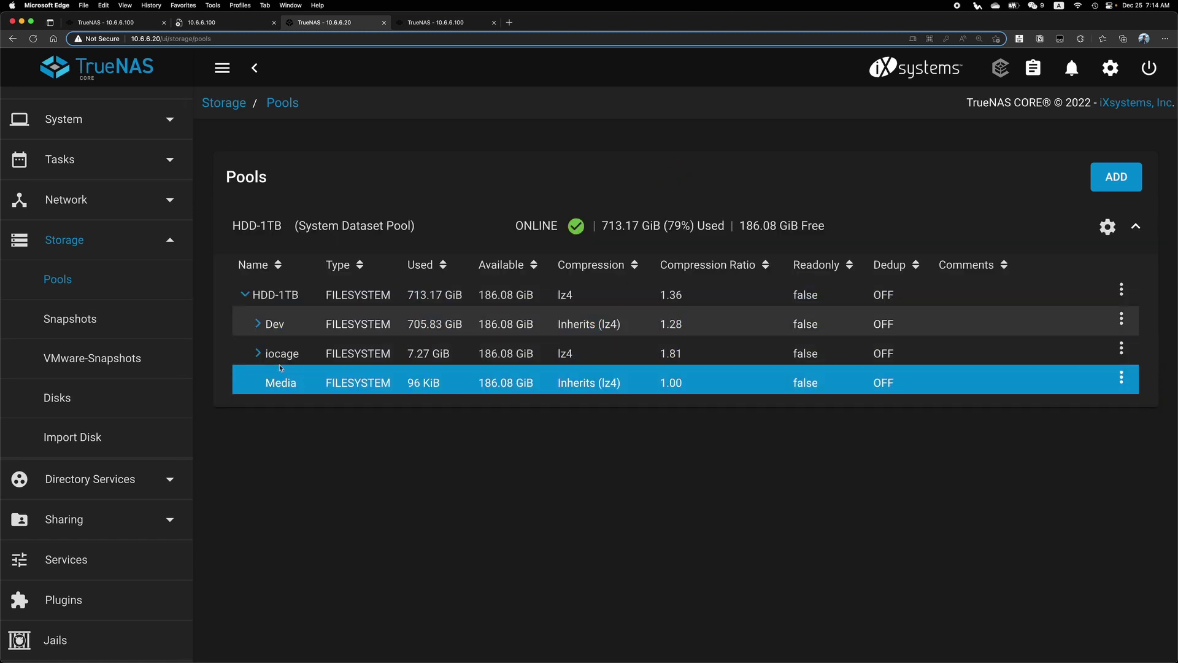
Step: Open the crosscopyDev virtual machine's VNC console from Virtual Machines, then close it
{"action": "scroll", "coordinate": [15, 523], "scroll_direction": "down", "scroll_amount": 3}
{"action": "left_click", "coordinate": [86, 520]}
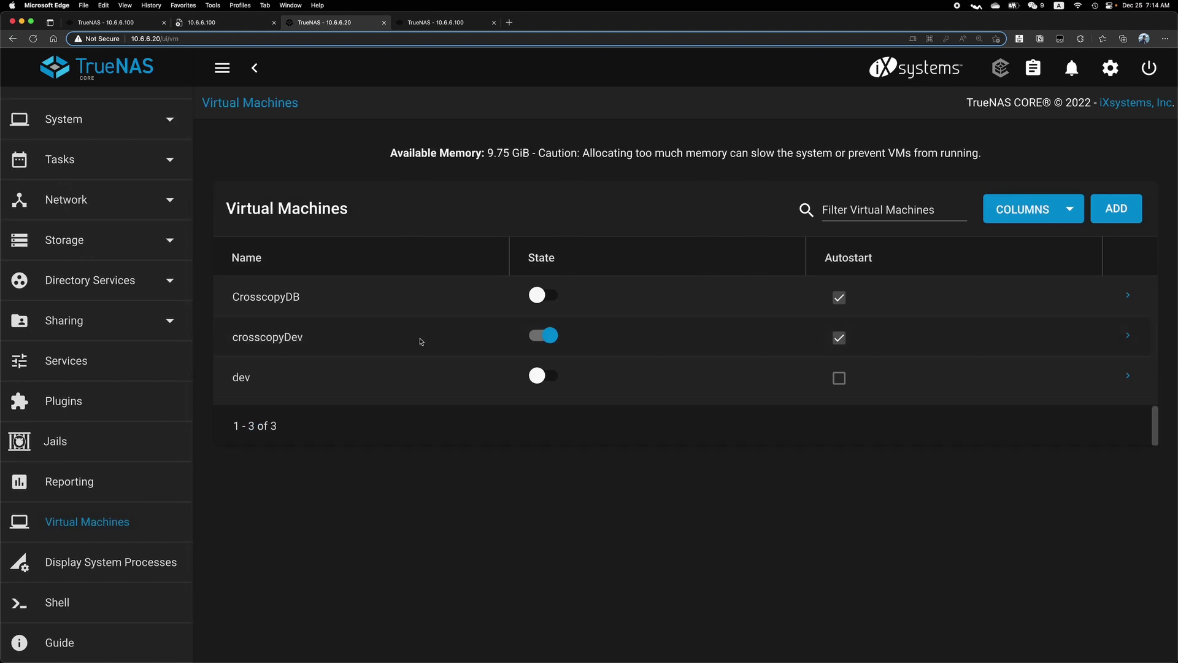
{"action": "left_click", "coordinate": [1130, 337]}
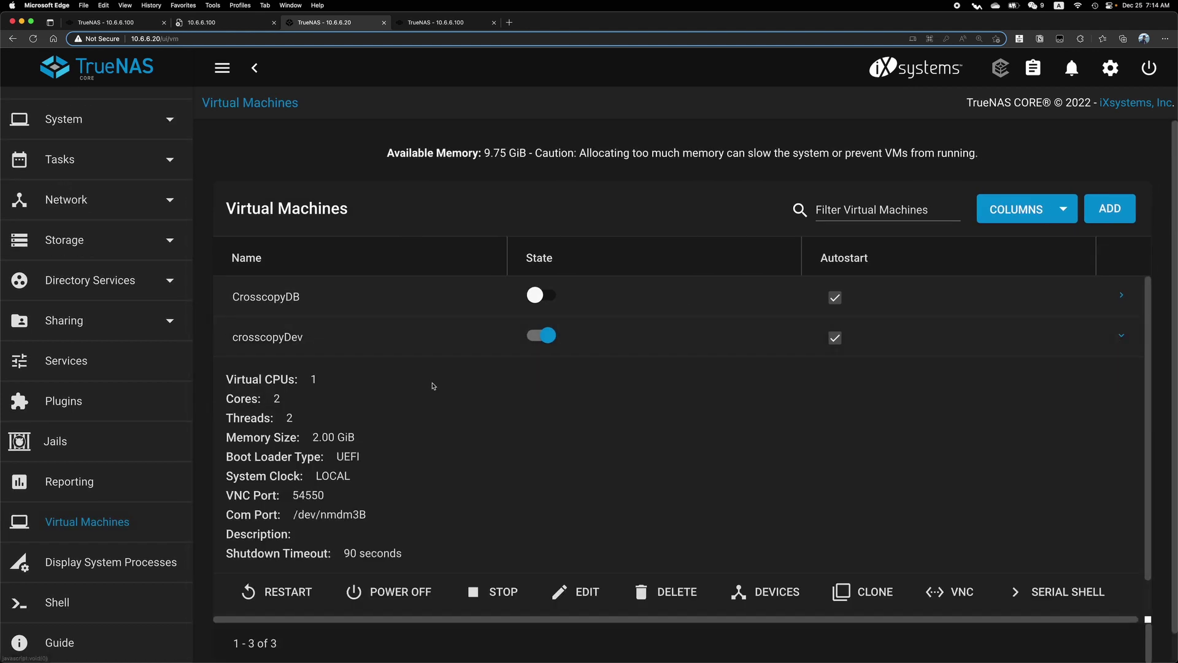
{"action": "scroll", "coordinate": [434, 423], "scroll_direction": "down", "scroll_amount": 2}
{"action": "left_click", "coordinate": [956, 555]}
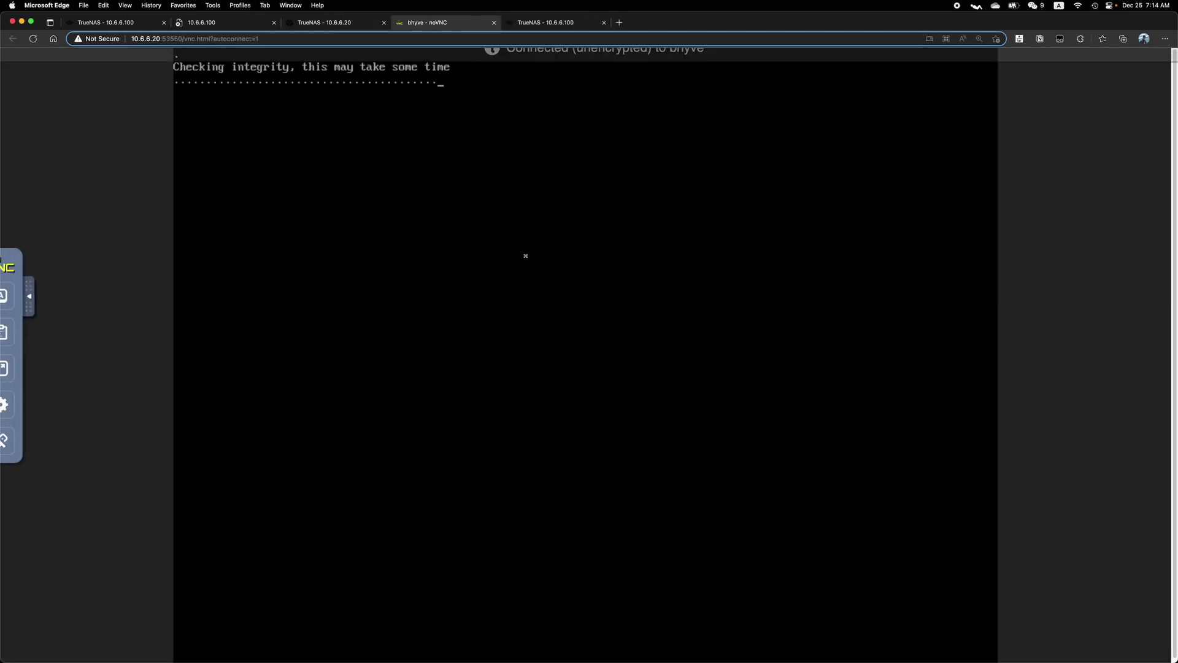
{"action": "left_click", "coordinate": [495, 23]}
Step: Move over to the TrueNAS SCALE browser tab showing its Datasets page
{"action": "left_click", "coordinate": [227, 23]}
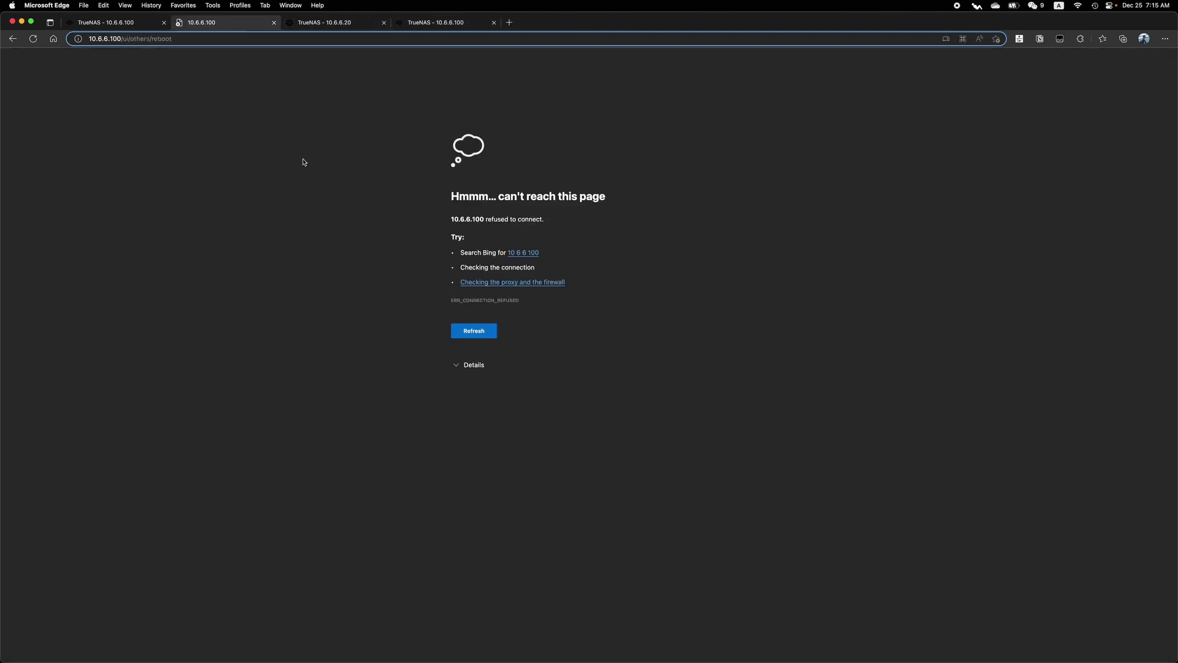
{"action": "left_click", "coordinate": [338, 22]}
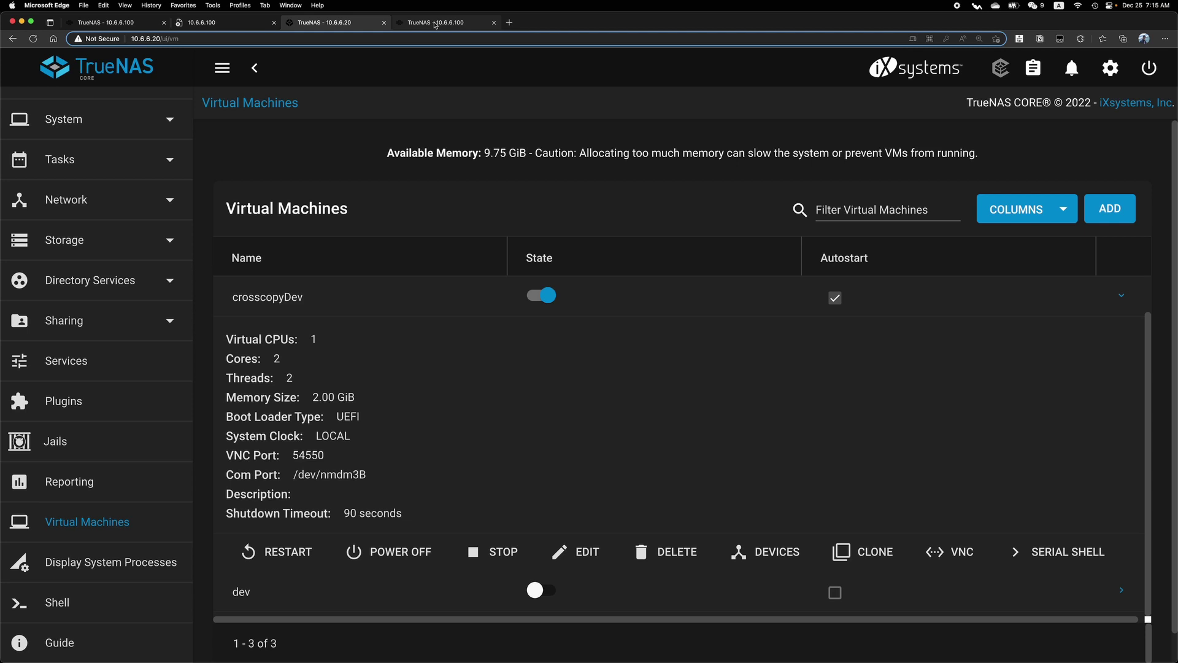
{"action": "left_click", "coordinate": [459, 24]}
Step: Log back in to TrueNAS SCALE as root with saved credentials and view DummyData's details
{"action": "key", "text": "super+equal"}
{"action": "key", "text": "super+equal"}
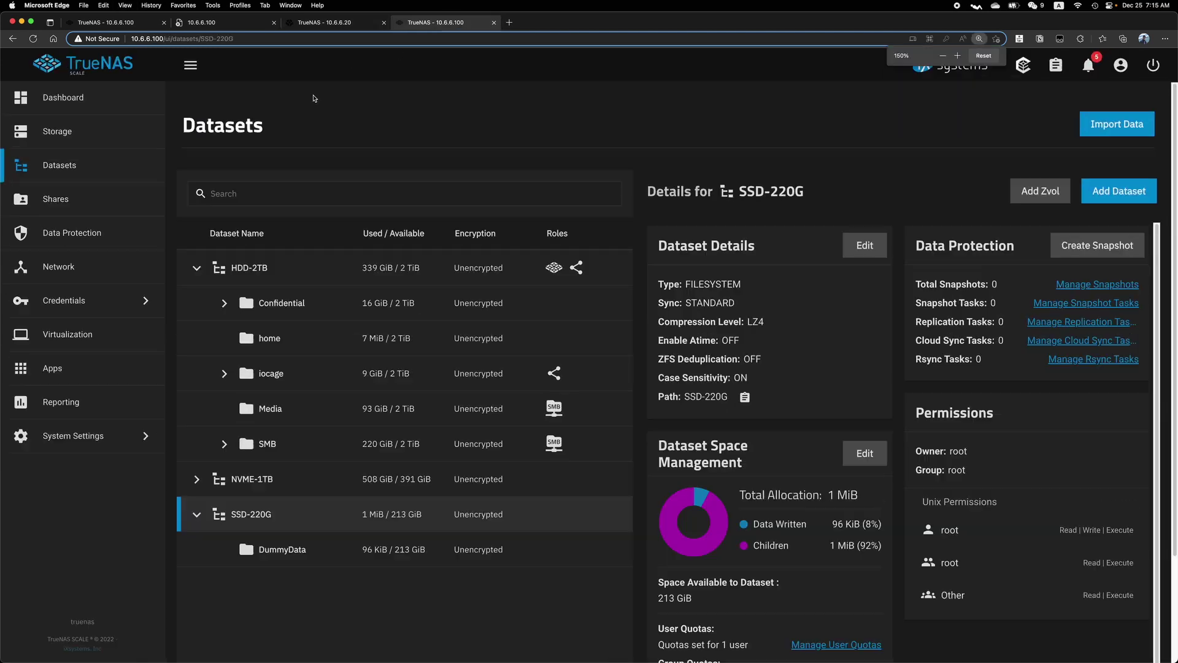
{"action": "key", "text": "super+minus"}
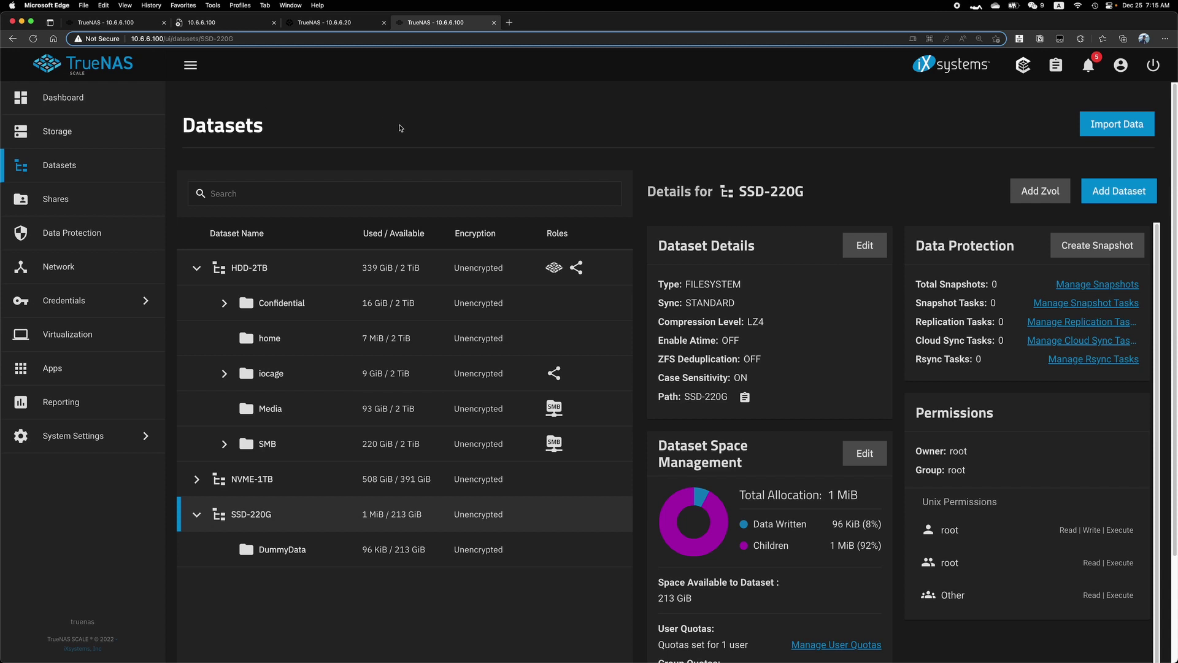
{"action": "left_click", "coordinate": [548, 371]}
{"action": "left_click", "coordinate": [518, 399]}
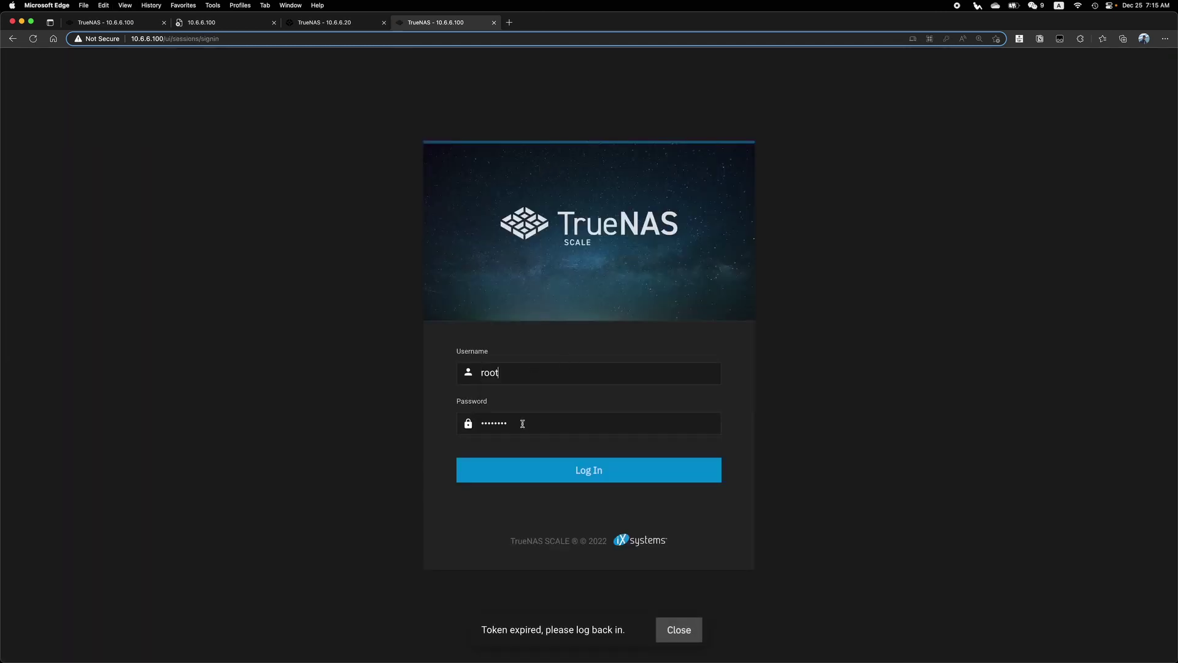
{"action": "left_click", "coordinate": [527, 474]}
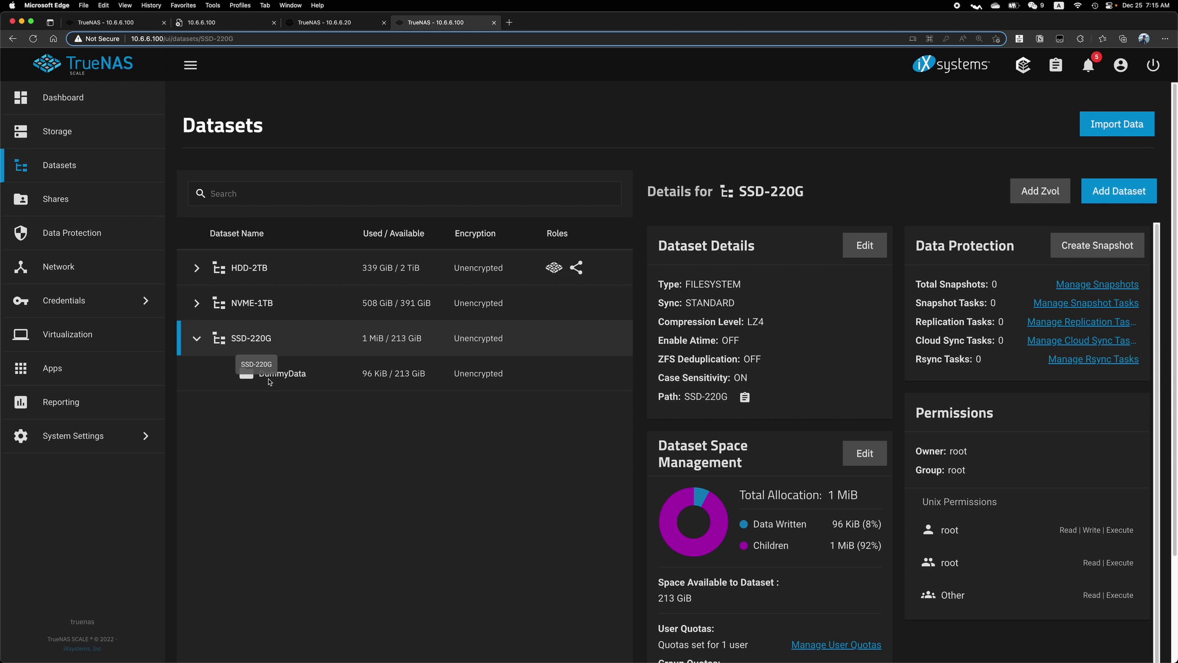
{"action": "left_click", "coordinate": [286, 386]}
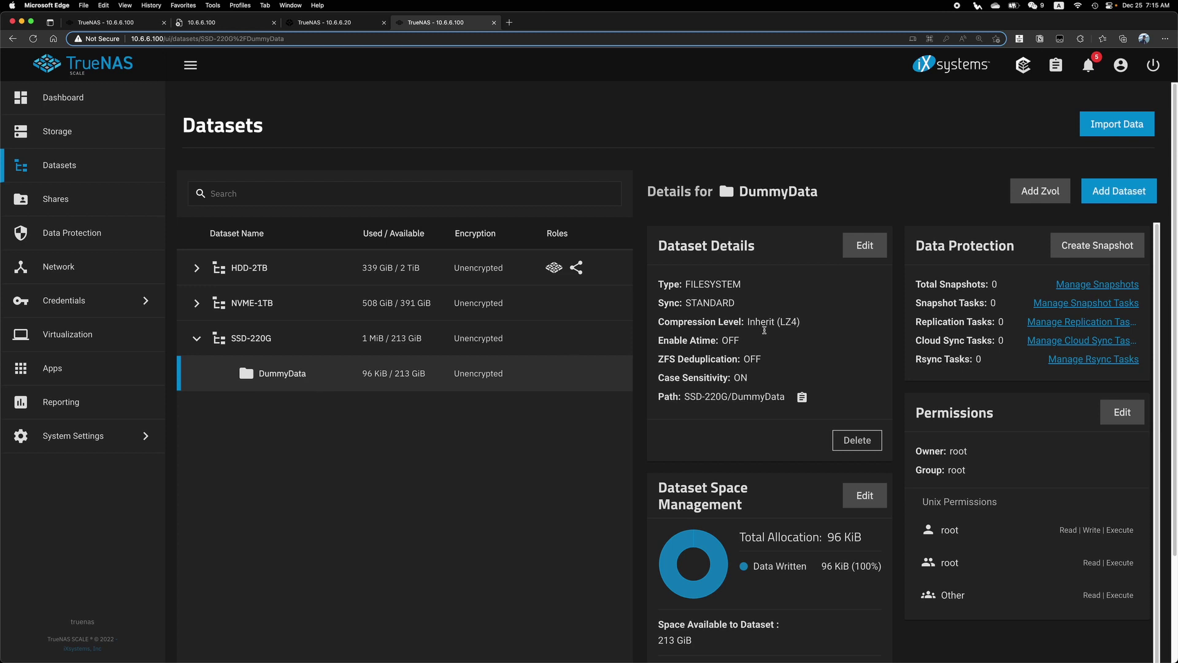
Step: Export/disconnect SSD-220G from the Storage dashboard with Delete configuration of shares unticked
{"action": "left_click", "coordinate": [57, 131]}
{"action": "scroll", "coordinate": [307, 438], "scroll_direction": "down", "scroll_amount": 15}
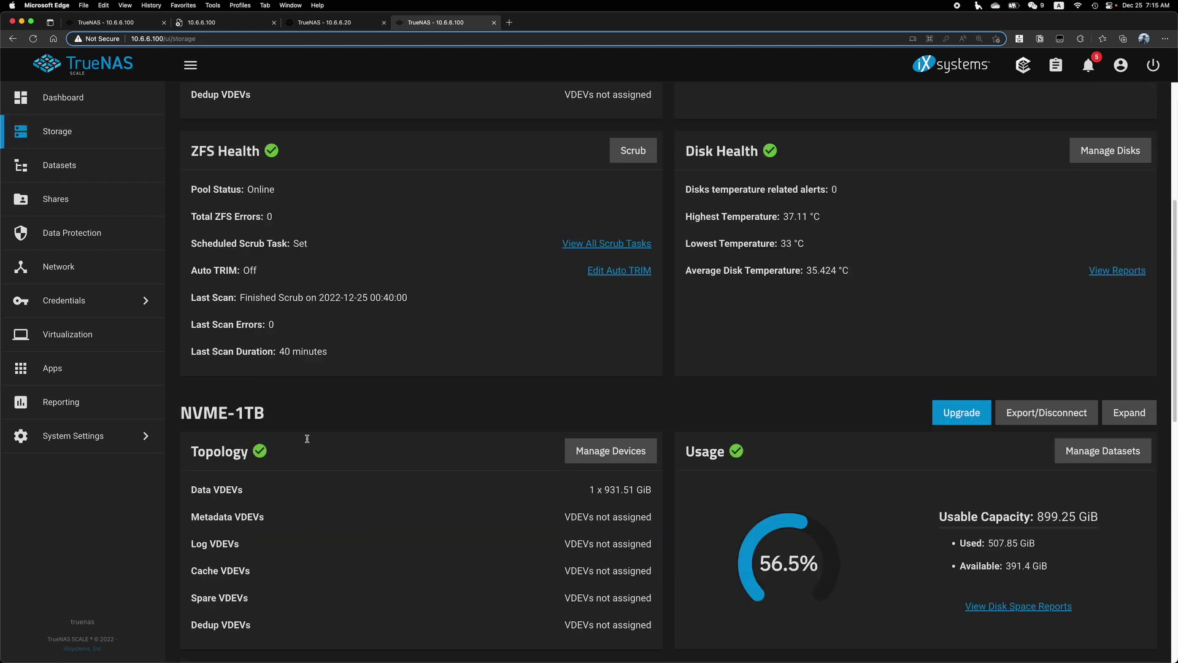
{"action": "scroll", "coordinate": [307, 438], "scroll_direction": "up", "scroll_amount": 5}
{"action": "scroll", "coordinate": [307, 438], "scroll_direction": "down", "scroll_amount": 6}
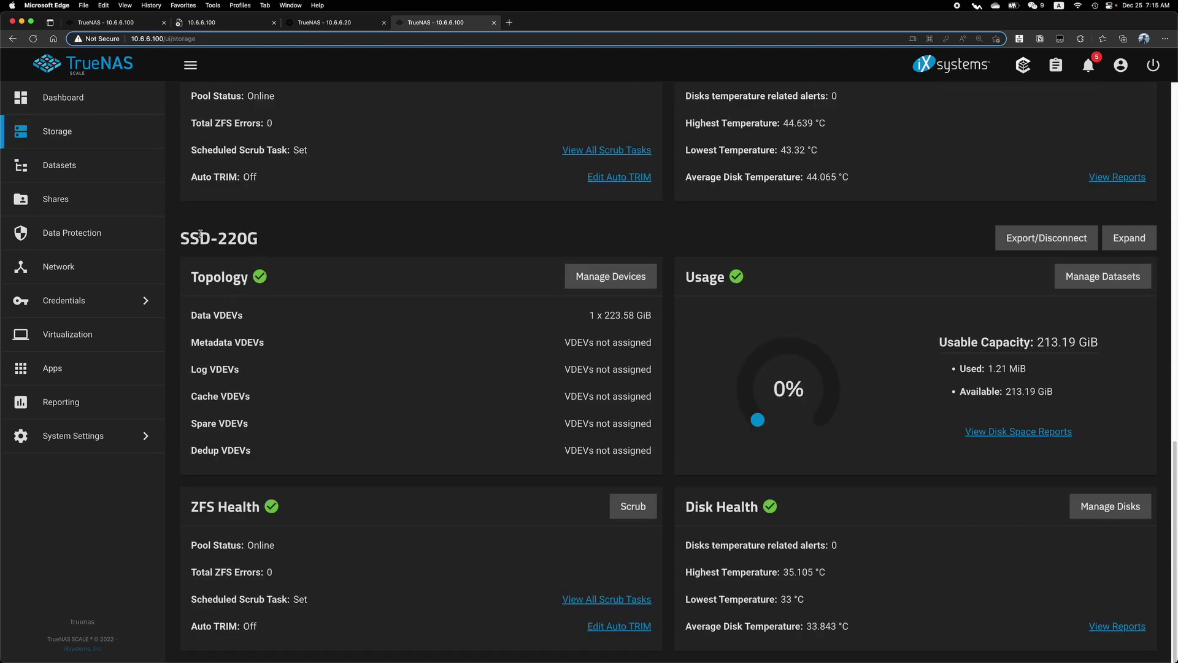
{"action": "left_click", "coordinate": [1060, 238]}
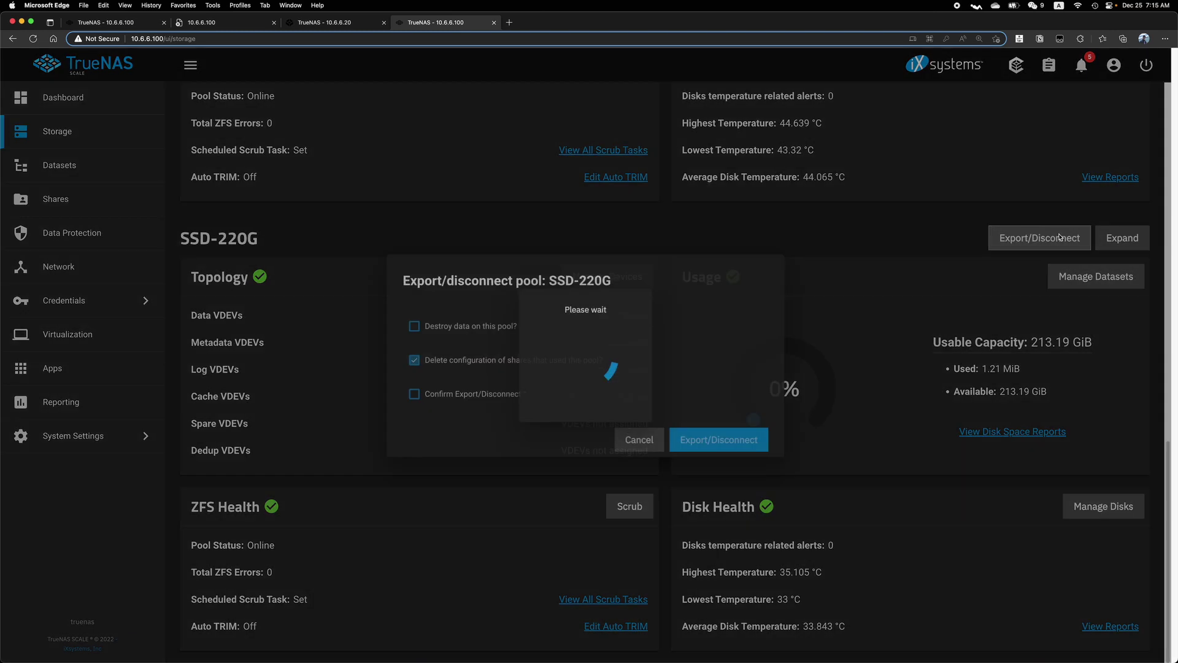
{"action": "left_click", "coordinate": [432, 427]}
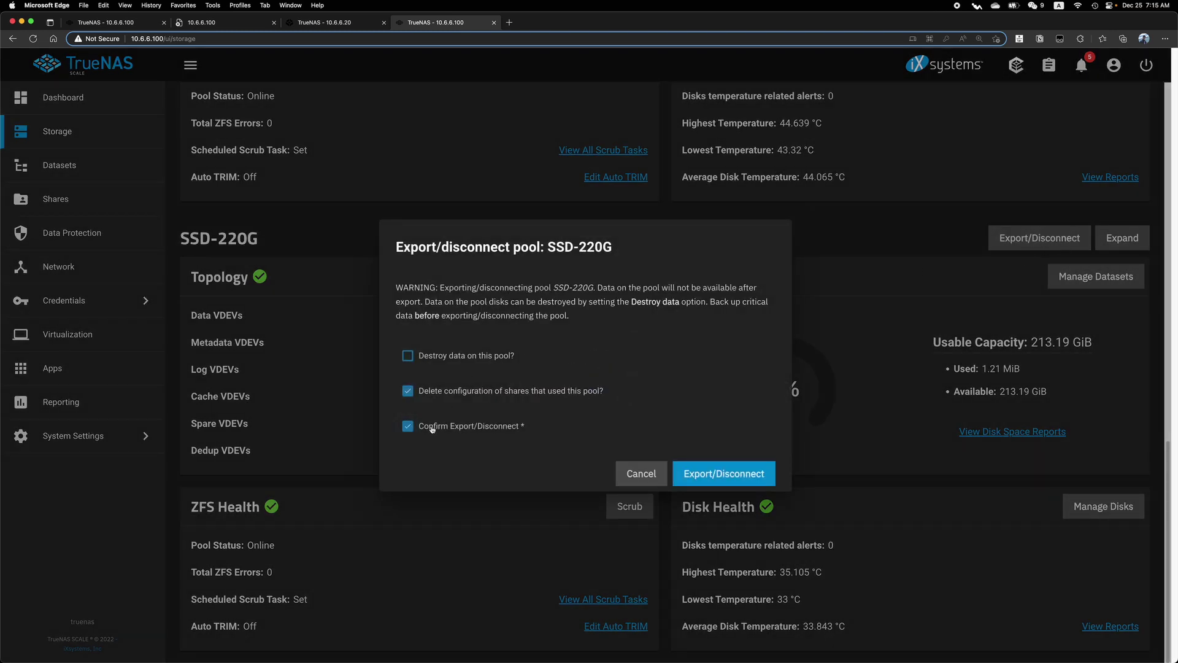
{"action": "left_click", "coordinate": [474, 391]}
{"action": "left_click", "coordinate": [715, 472]}
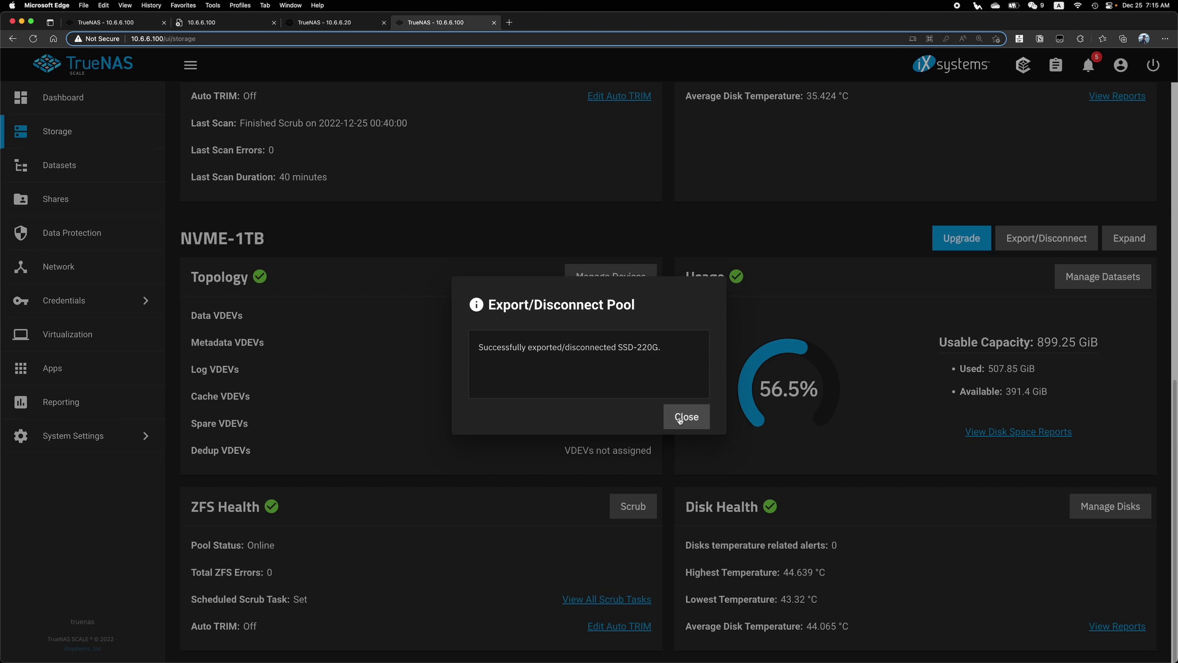
{"action": "left_click", "coordinate": [679, 419]}
Step: In the SCALE Shell, run zpool import SSD-220G SSD-SATA, then zpool export SSD-SATA
{"action": "left_click", "coordinate": [93, 436]}
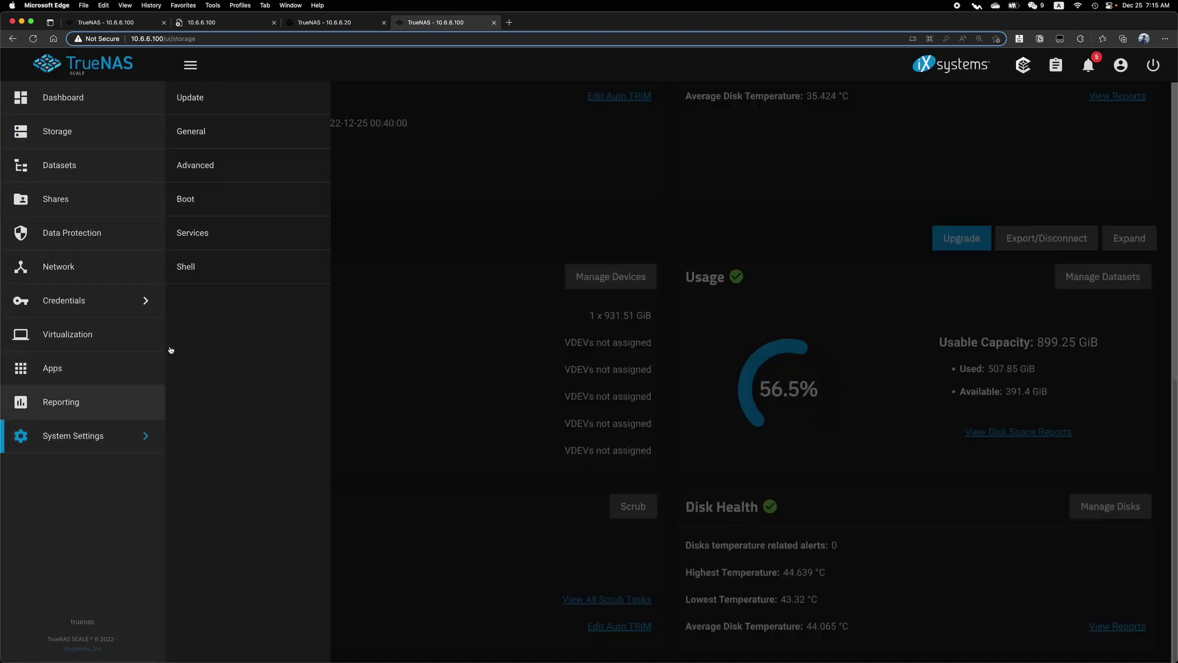
{"action": "left_click", "coordinate": [216, 266]}
{"action": "type", "text": "spool"}
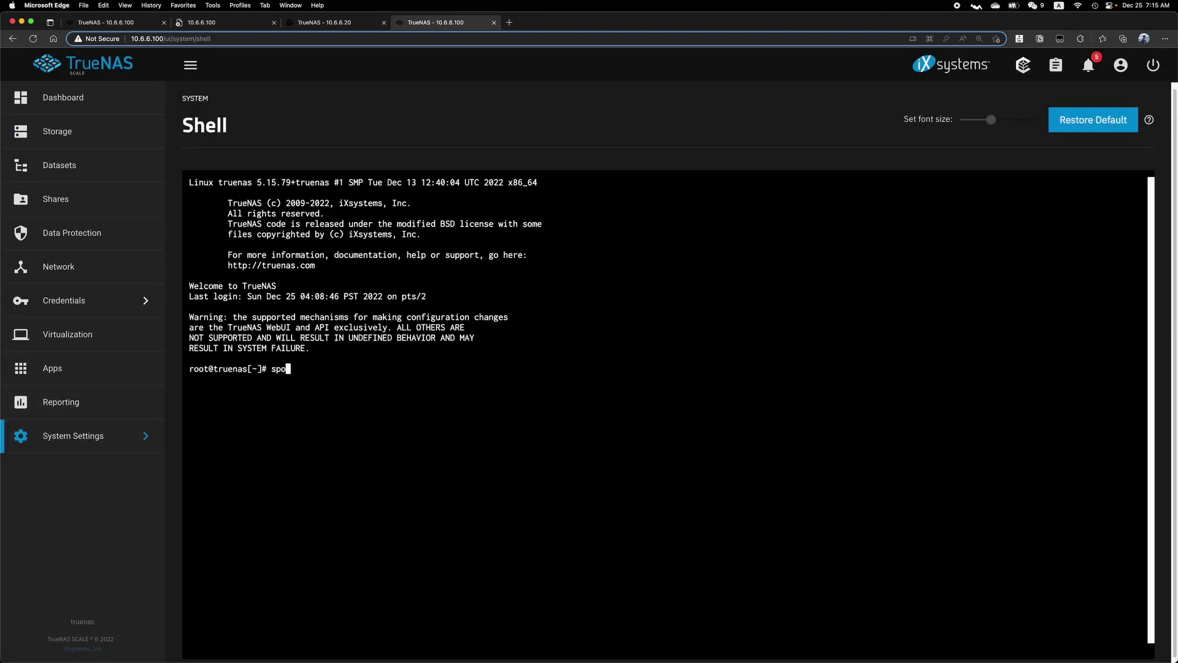
{"action": "key", "text": "BackSpace"}
{"action": "key", "text": "BackSpace"}
{"action": "key", "text": "BackSpace"}
{"action": "key", "text": "BackSpace"}
{"action": "key", "text": "BackSpace"}
{"action": "key", "text": "BackSpace"}
{"action": "type", "text": "zpool import SSD-220G SSD-SATA"}
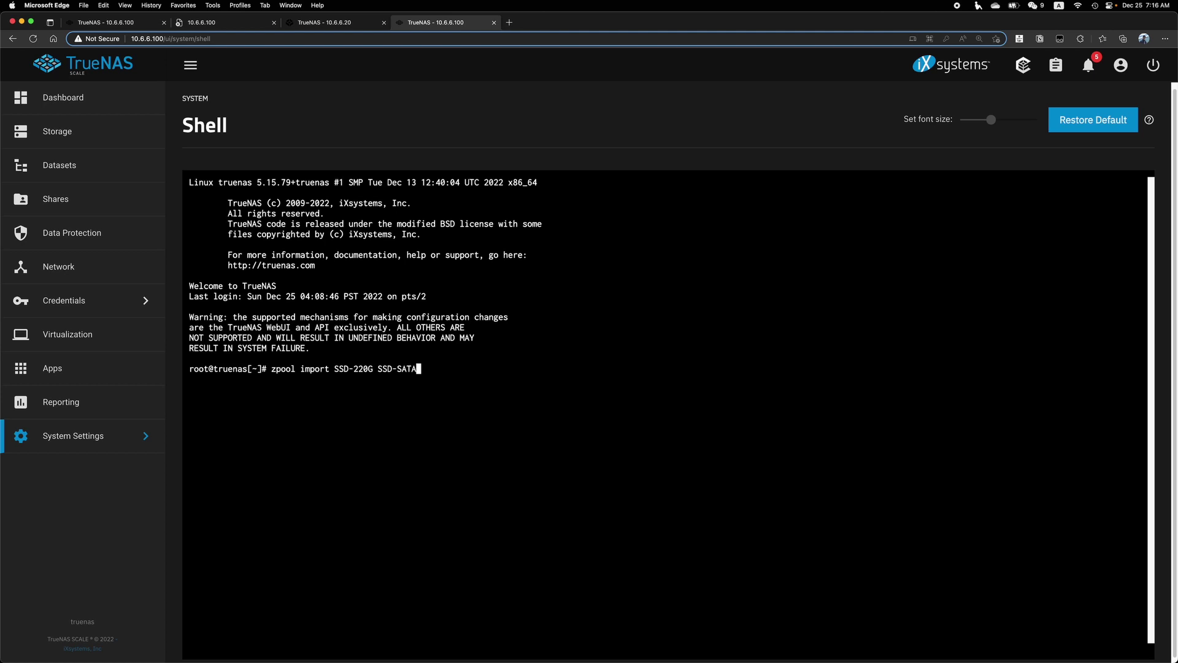
{"action": "key", "text": "Return"}
{"action": "type", "text": "zpool"}
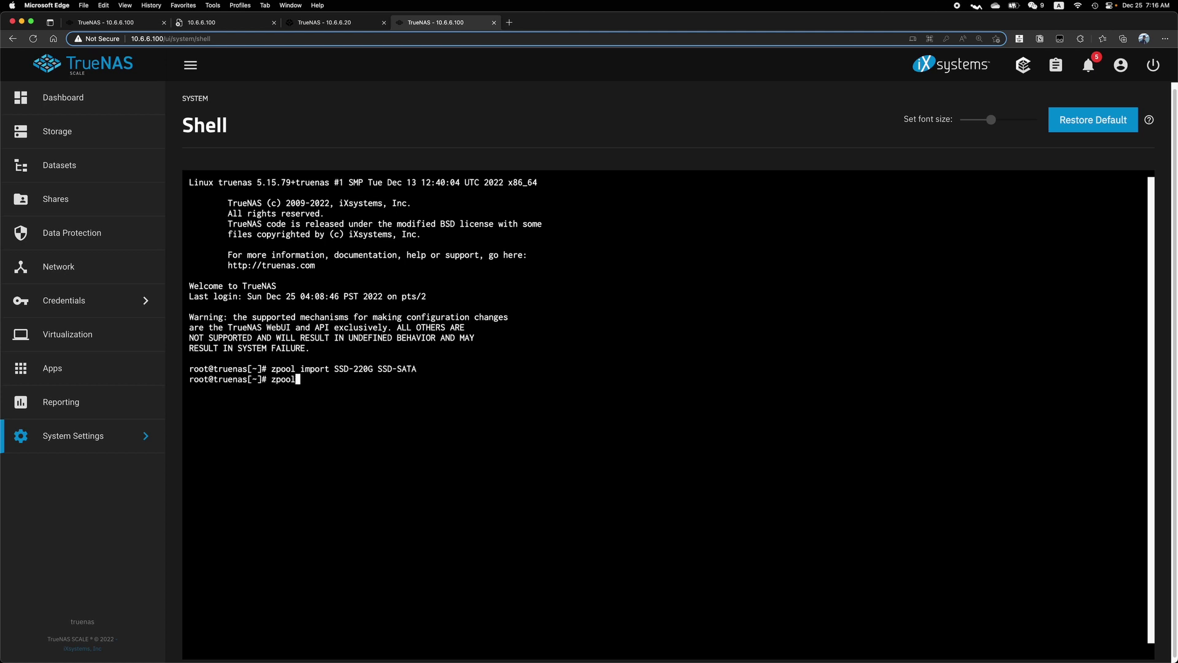
{"action": "type", "text": " export SSD-SATA"}
{"action": "key", "text": "Return"}
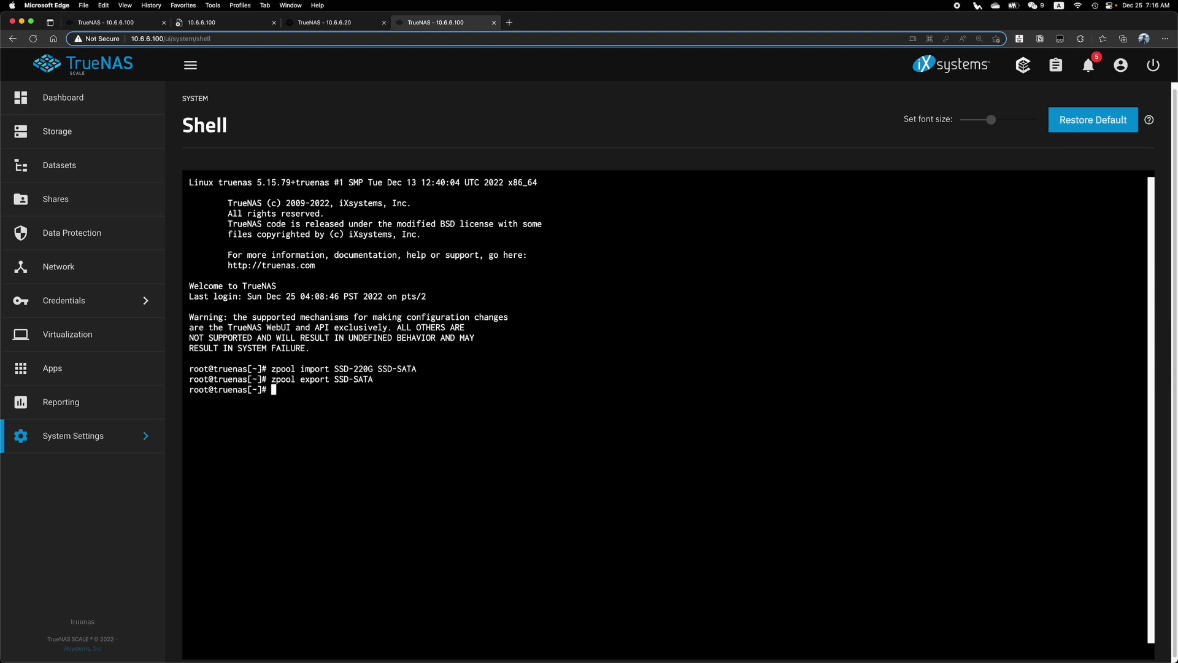
Step: From Storage, start adding the unassigned disk to a new pool
{"action": "left_click", "coordinate": [57, 131]}
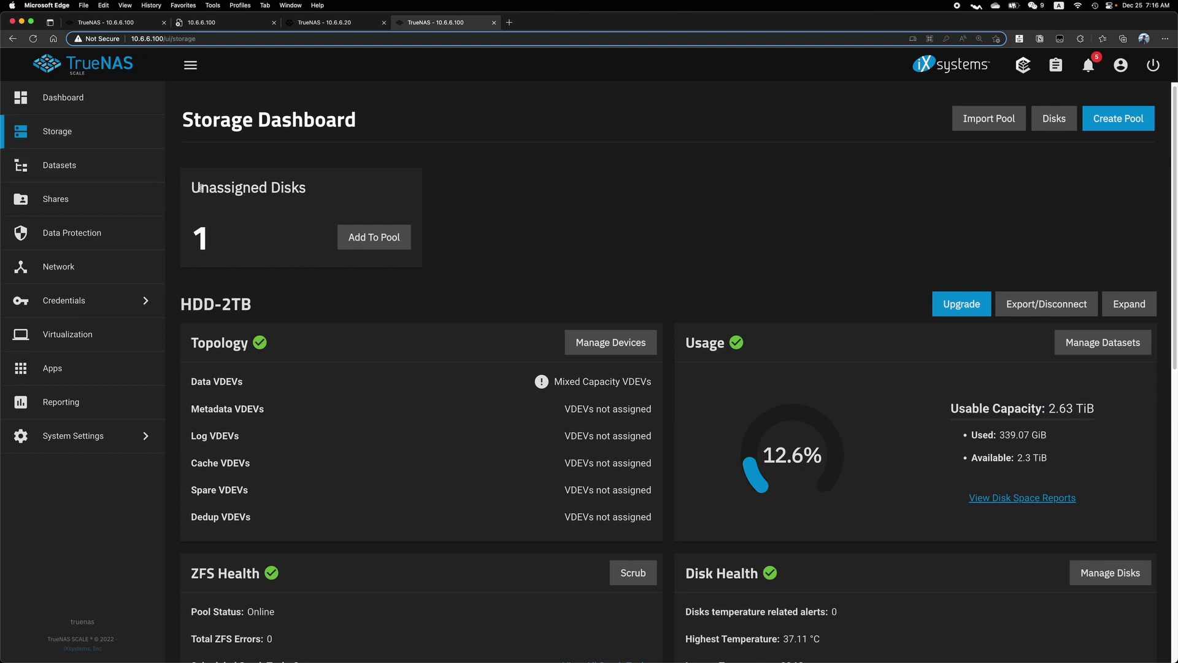
{"action": "left_click_drag", "start_coordinate": [191, 187], "coordinate": [310, 188]}
{"action": "left_click", "coordinate": [337, 191]}
{"action": "left_click", "coordinate": [371, 246]}
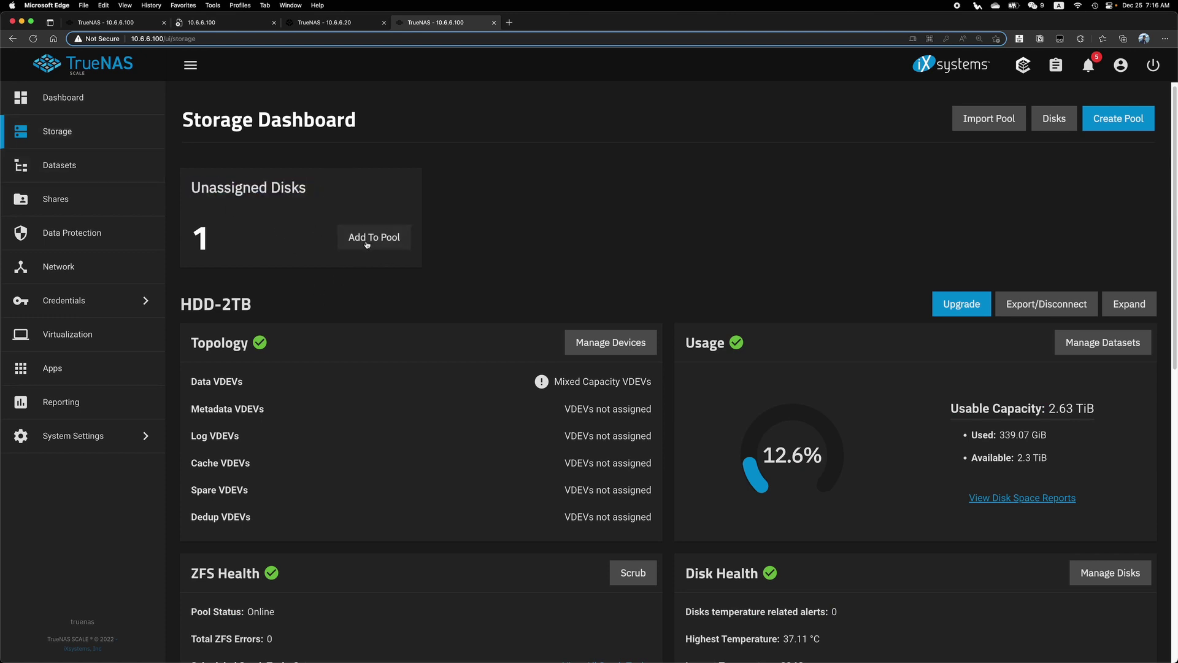
{"action": "left_click", "coordinate": [389, 243]}
{"action": "left_click", "coordinate": [377, 241]}
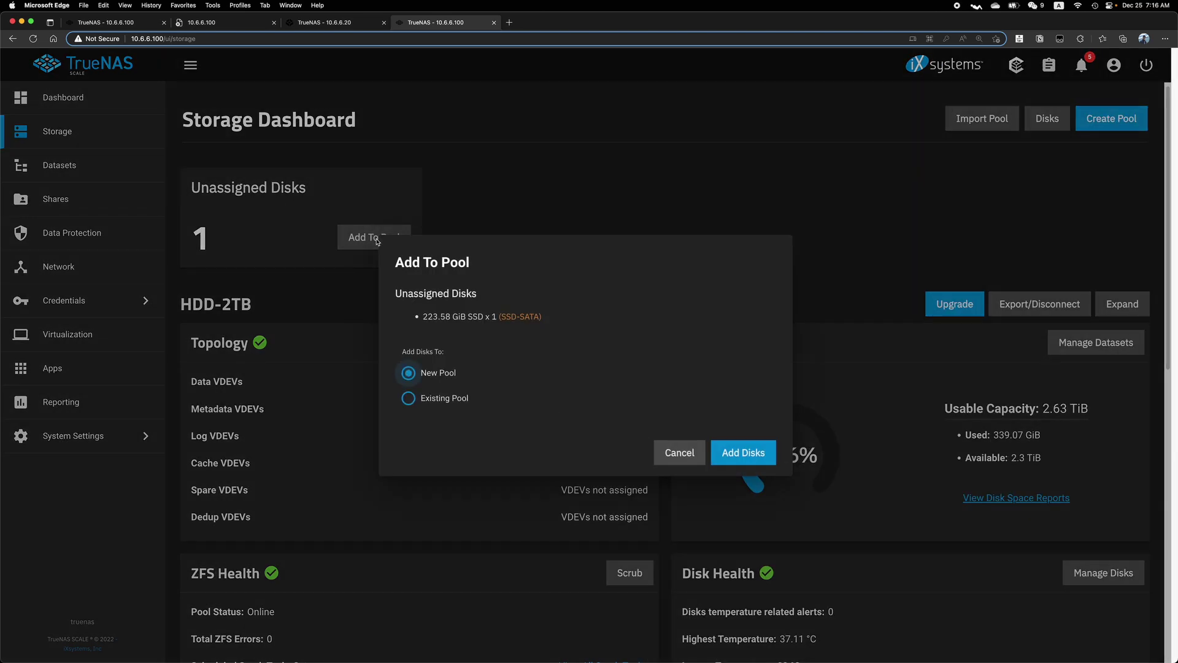
{"action": "left_click", "coordinate": [446, 396]}
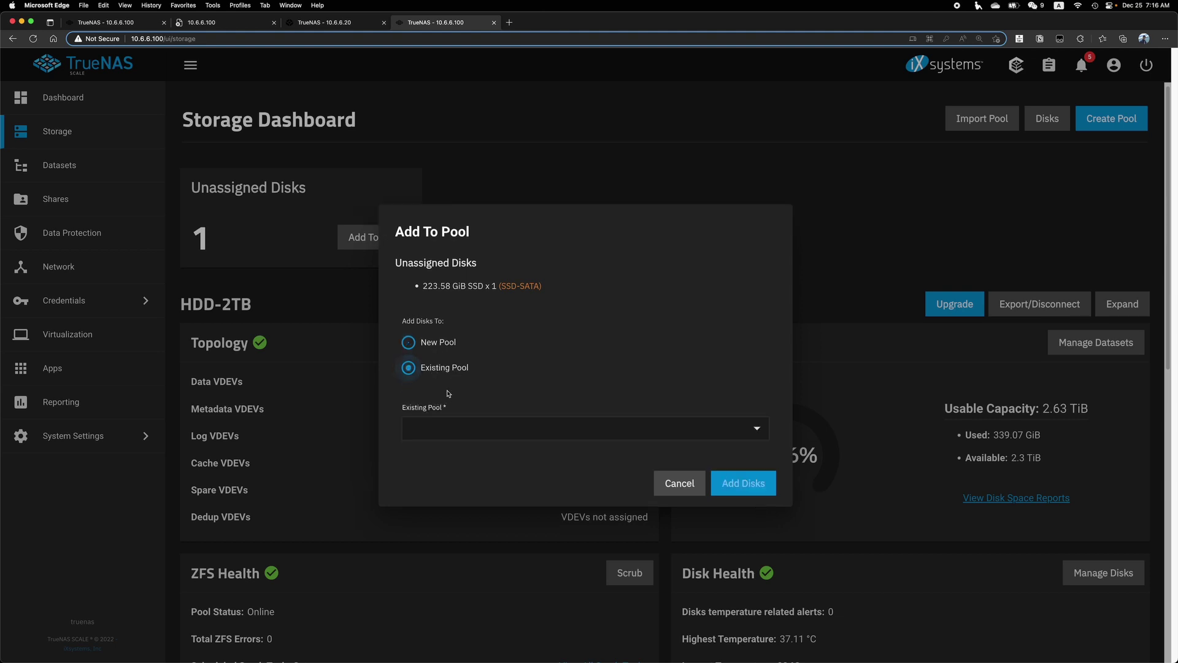
{"action": "left_click", "coordinate": [429, 342]}
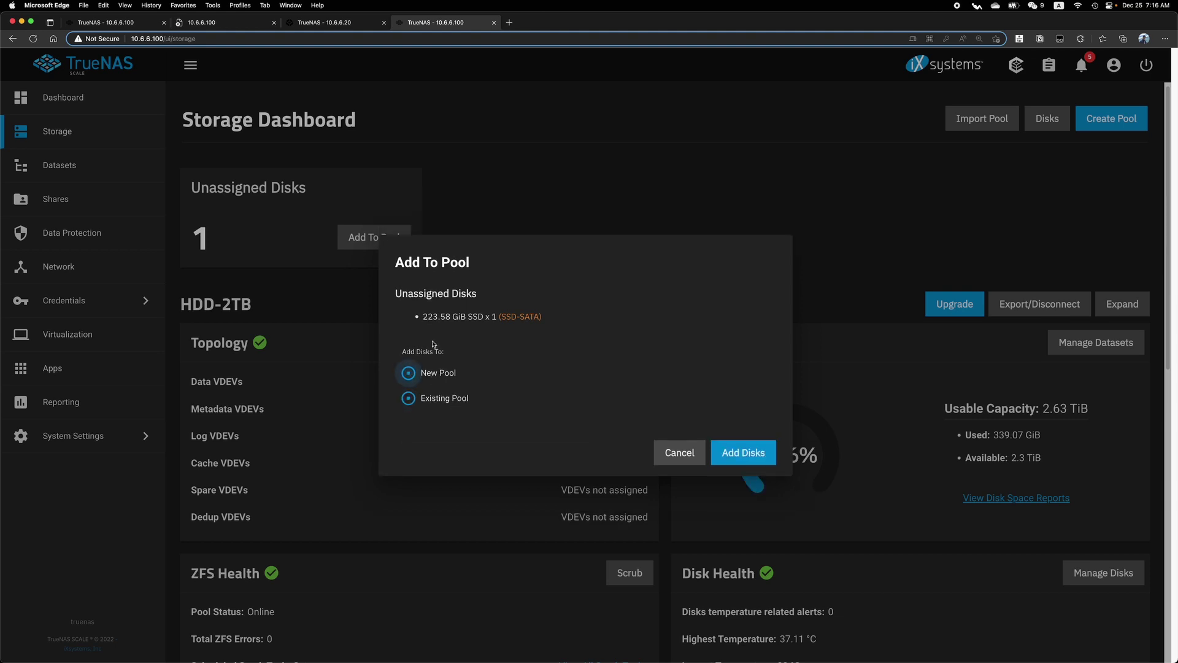
{"action": "left_click", "coordinate": [752, 454]}
Step: Put disk sdc into a forced stripe vdev, then abandon creation and return to Storage
{"action": "left_click", "coordinate": [232, 441]}
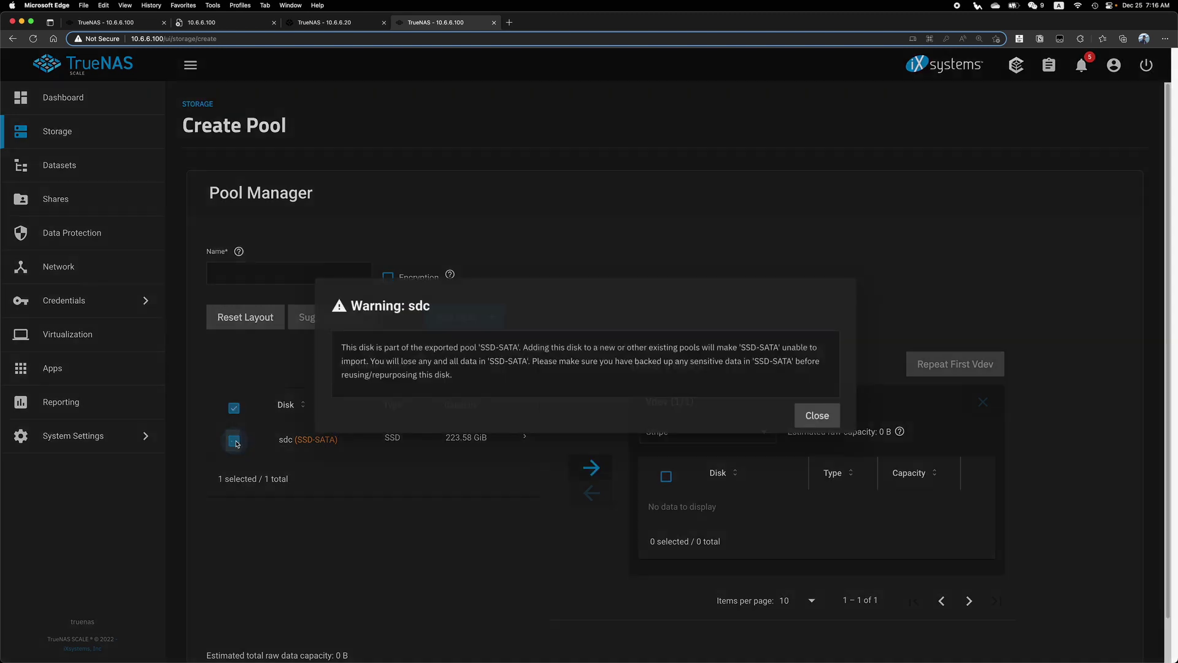
{"action": "key", "text": "super+equal"}
{"action": "key", "text": "super+equal"}
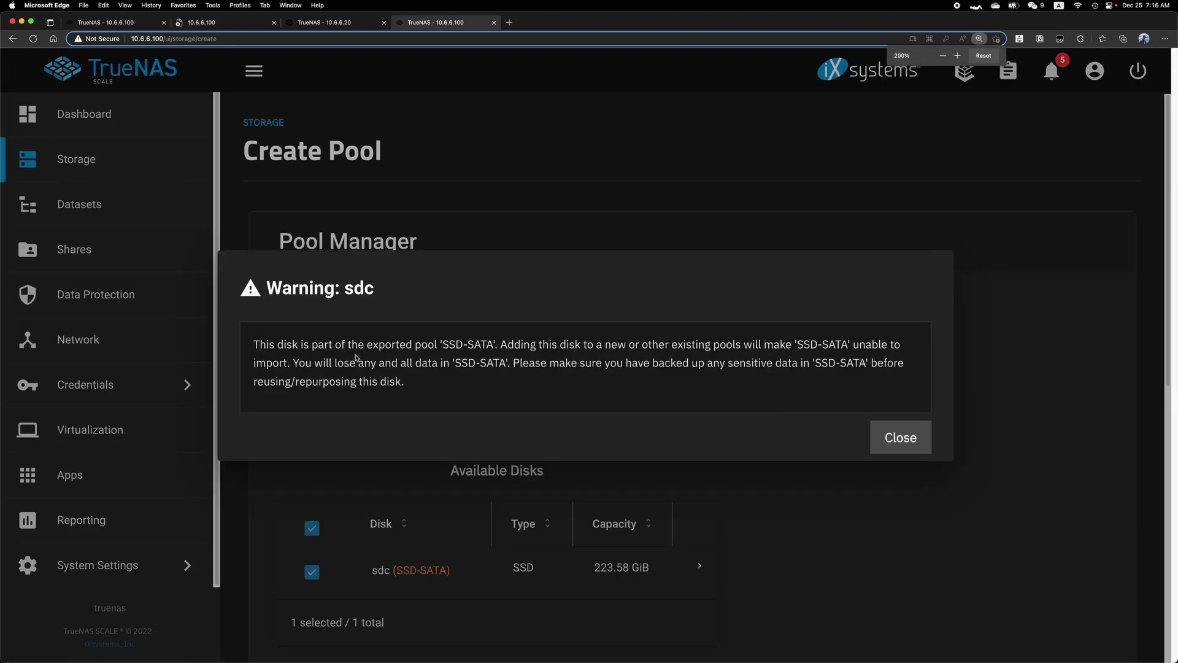
{"action": "left_click", "coordinate": [900, 438]}
{"action": "key", "text": "super+minus"}
{"action": "key", "text": "super+minus"}
{"action": "scroll", "coordinate": [712, 477], "scroll_direction": "down", "scroll_amount": 1}
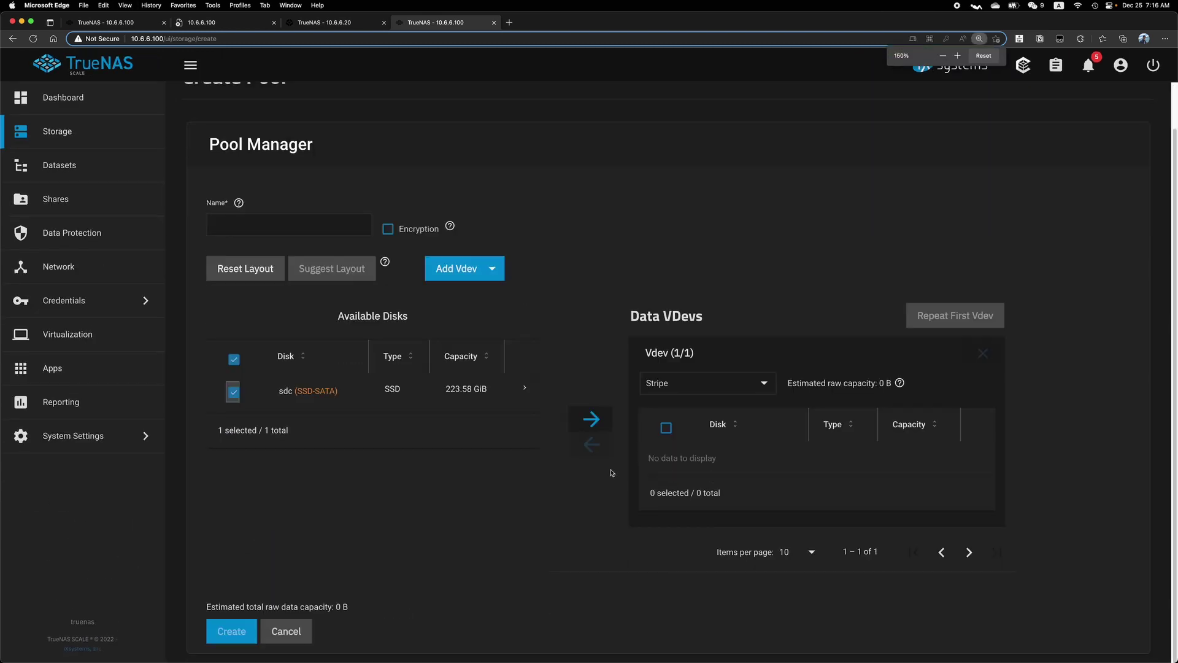
{"action": "left_click", "coordinate": [591, 419]}
{"action": "scroll", "coordinate": [543, 482], "scroll_direction": "down", "scroll_amount": 1}
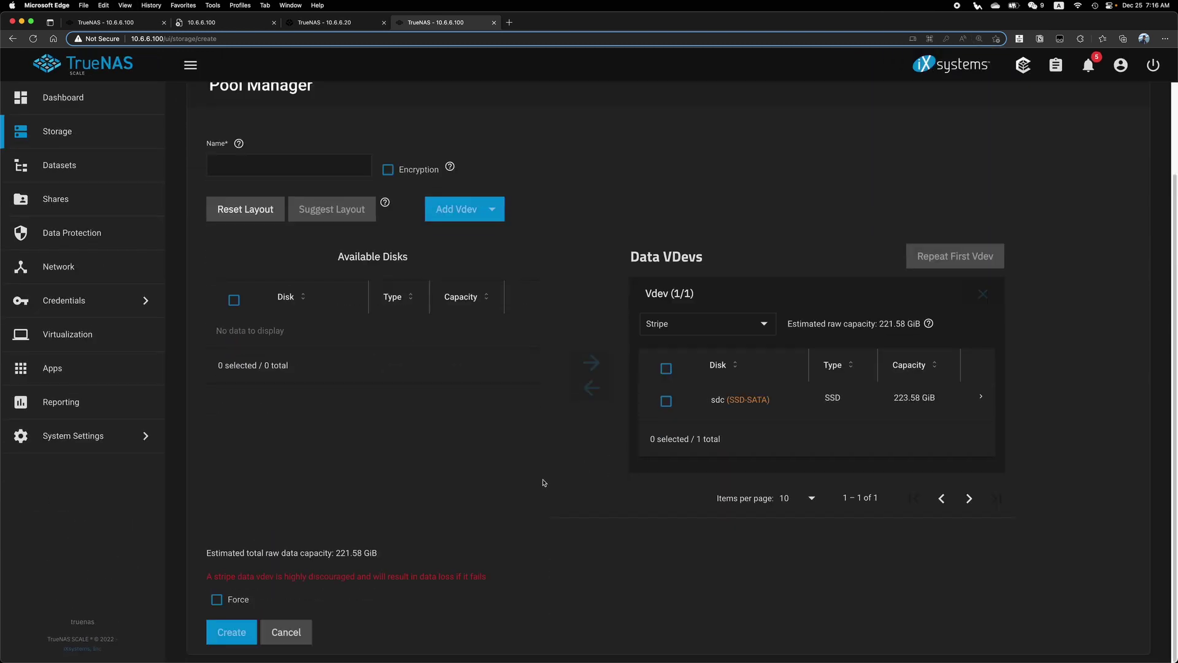
{"action": "left_click", "coordinate": [218, 600]}
{"action": "left_click", "coordinate": [476, 404]}
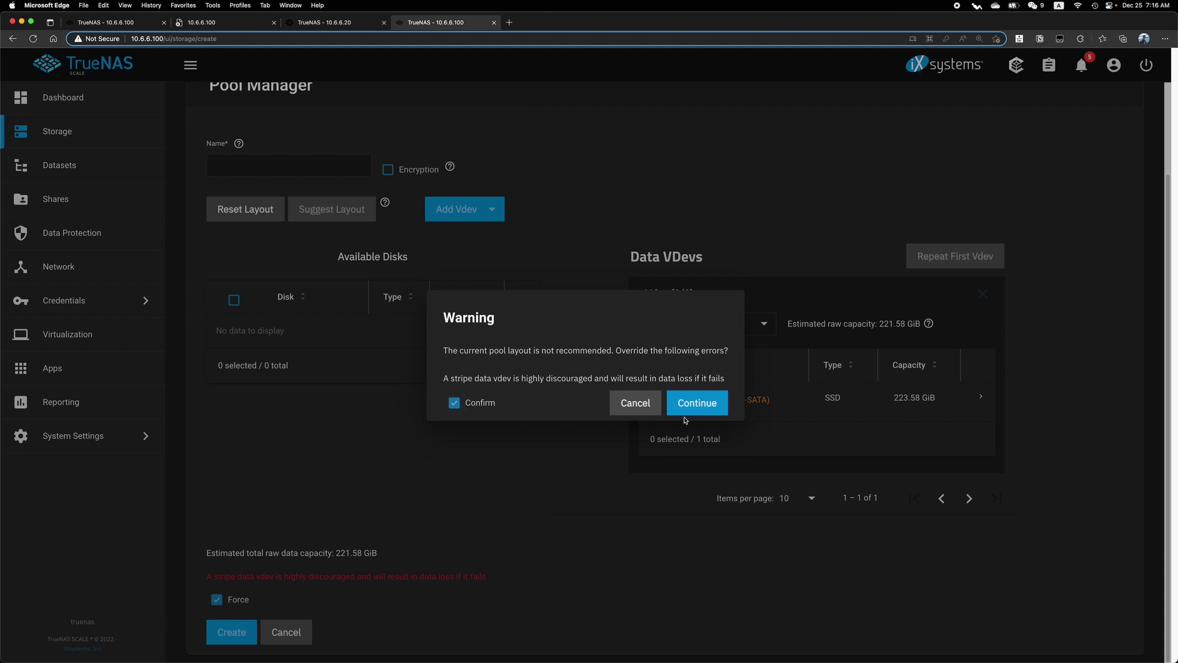
{"action": "left_click", "coordinate": [689, 405]}
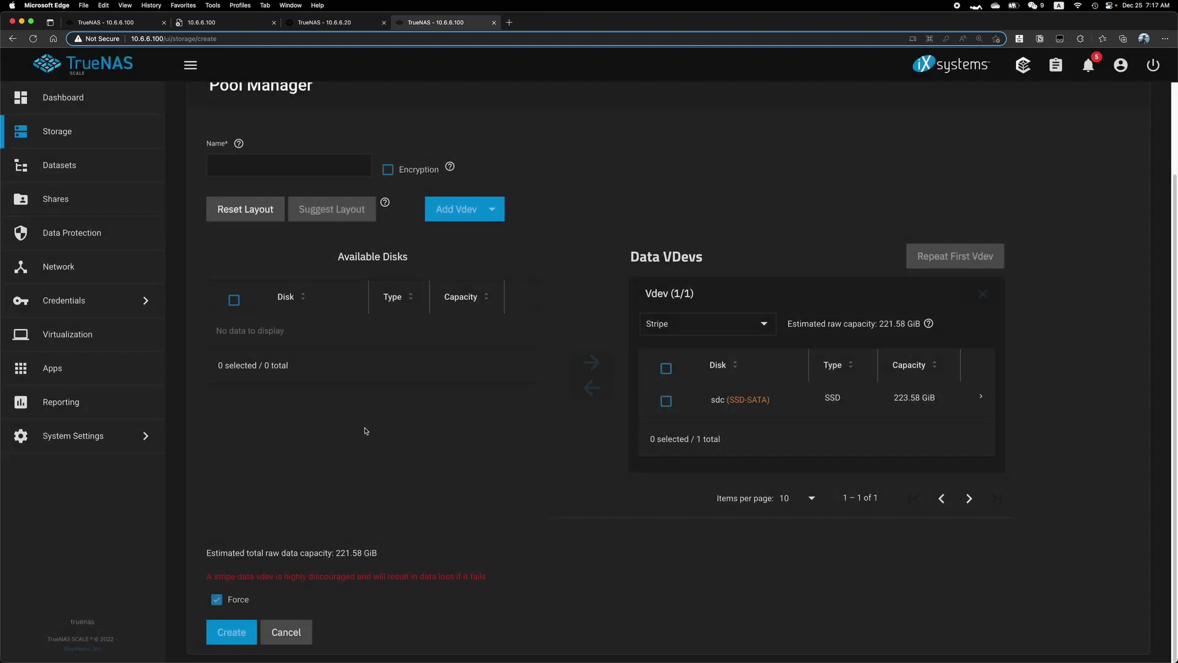
{"action": "left_click", "coordinate": [66, 131]}
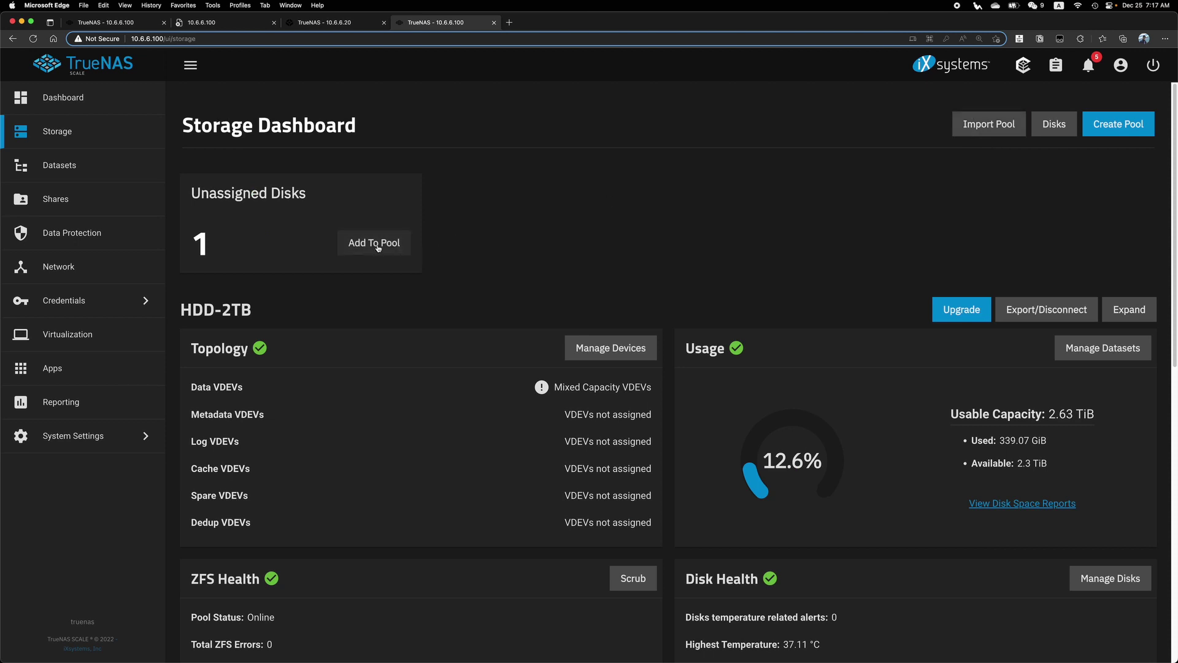
Step: Import the SSD-SATA pool into TrueNAS SCALE
{"action": "left_click", "coordinate": [987, 128]}
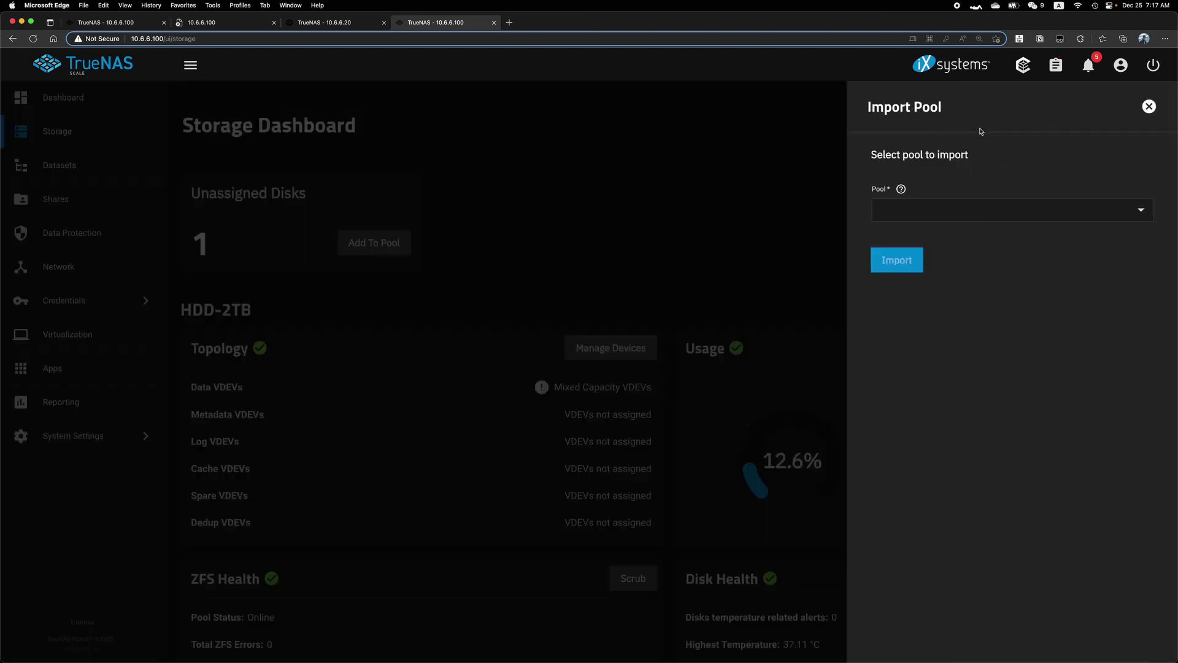
{"action": "left_click", "coordinate": [913, 204]}
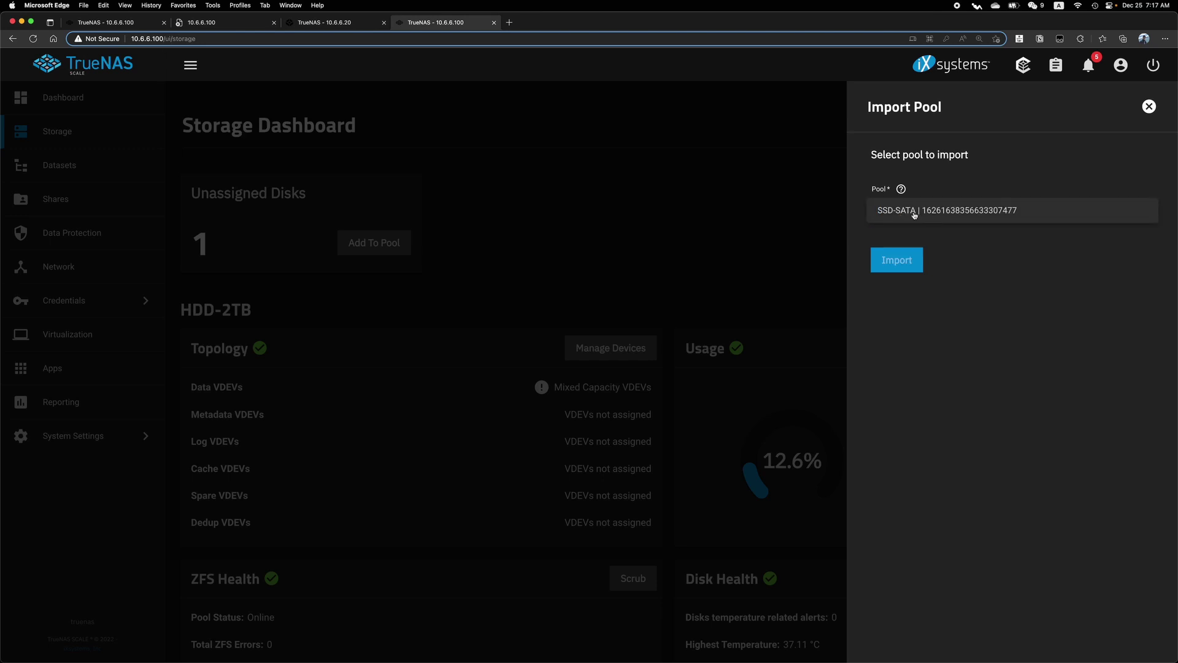
{"action": "left_click", "coordinate": [915, 262]}
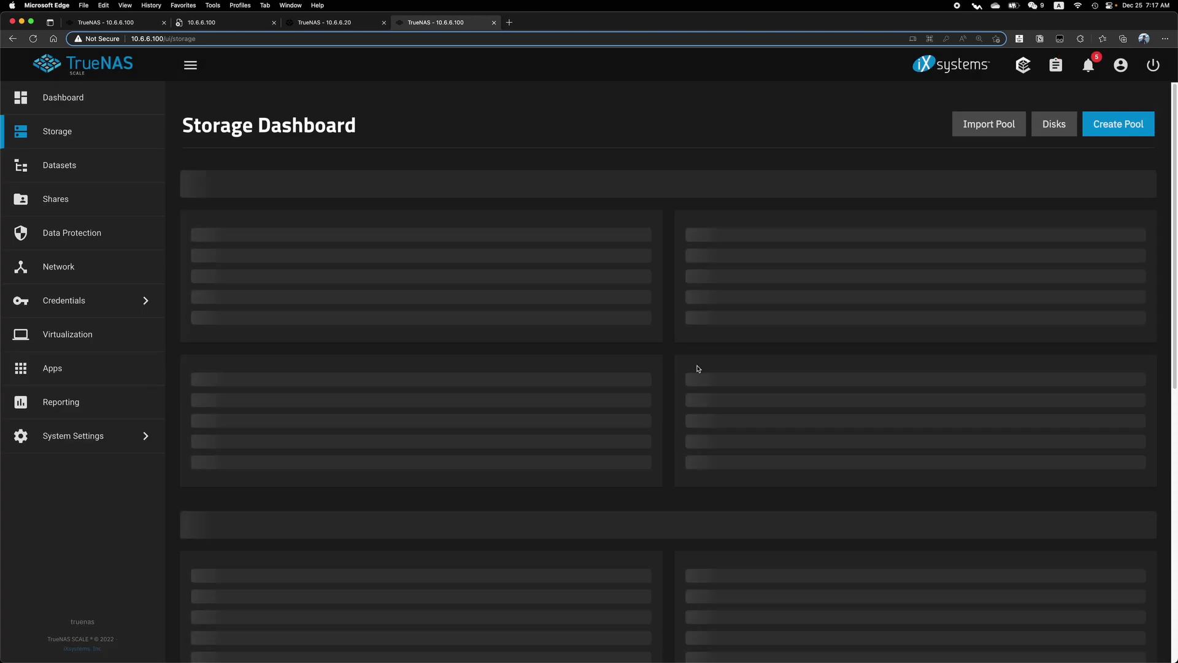
{"action": "scroll", "coordinate": [310, 379], "scroll_direction": "down", "scroll_amount": 10}
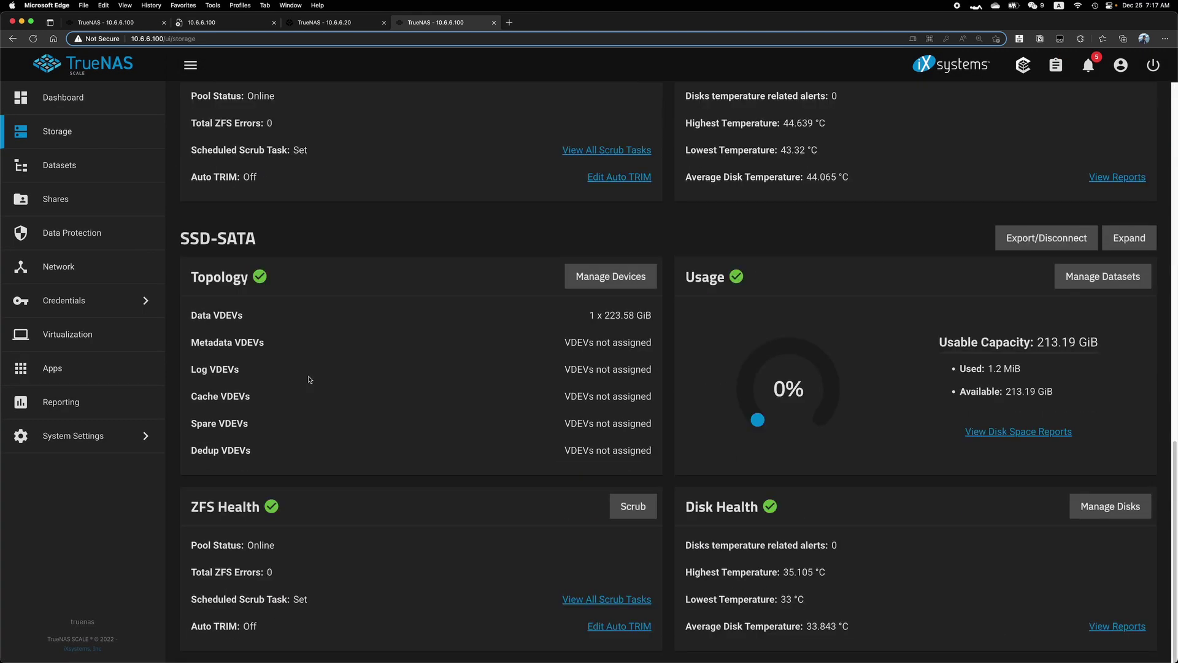
Step: On the Datasets page, expand SSD-SATA to show its DummyData dataset at 1 MiB / 213 GiB
{"action": "left_click_drag", "start_coordinate": [195, 239], "coordinate": [271, 227]}
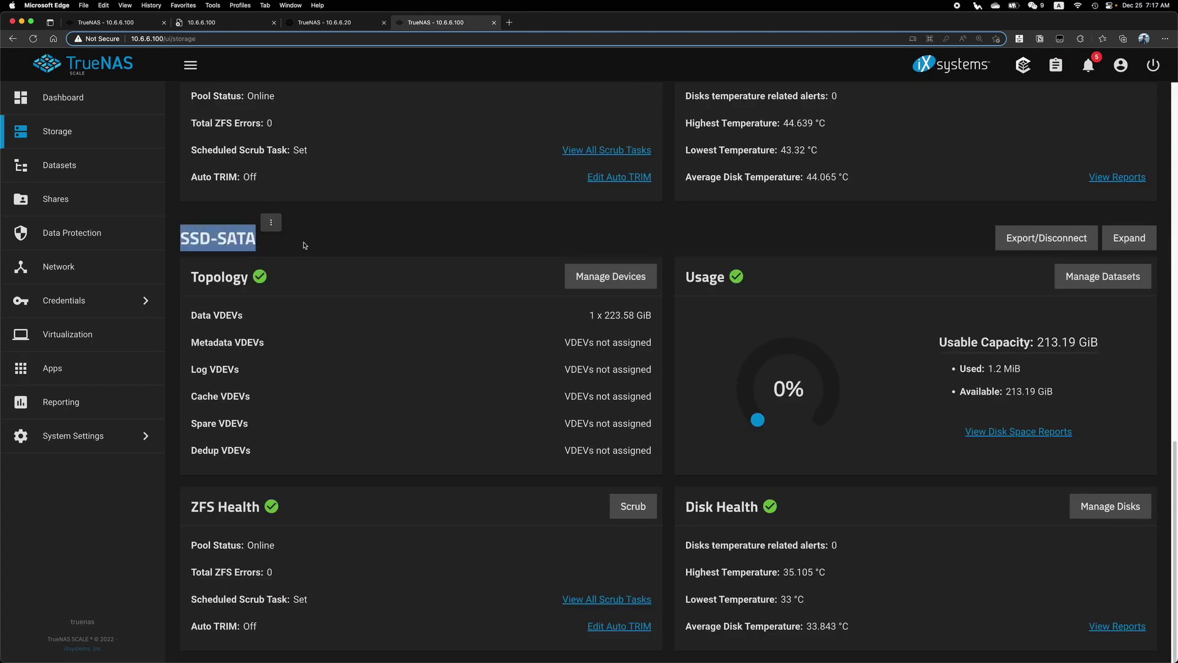
{"action": "left_click", "coordinate": [274, 242]}
{"action": "left_click", "coordinate": [81, 152]}
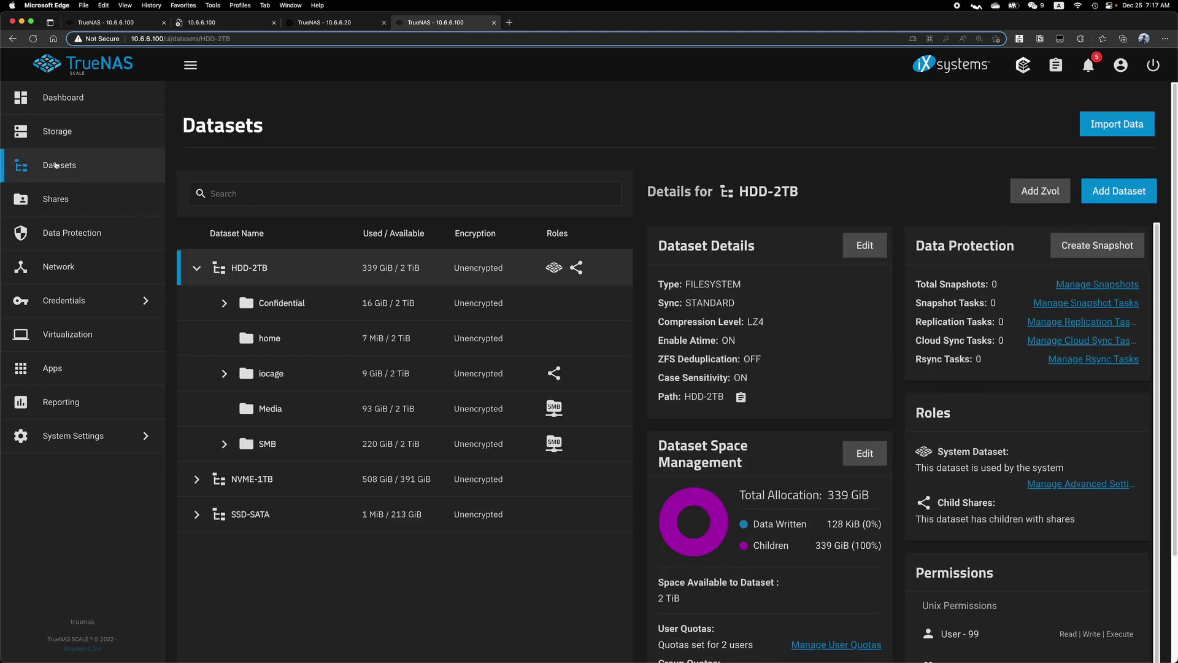
{"action": "left_click", "coordinate": [205, 515]}
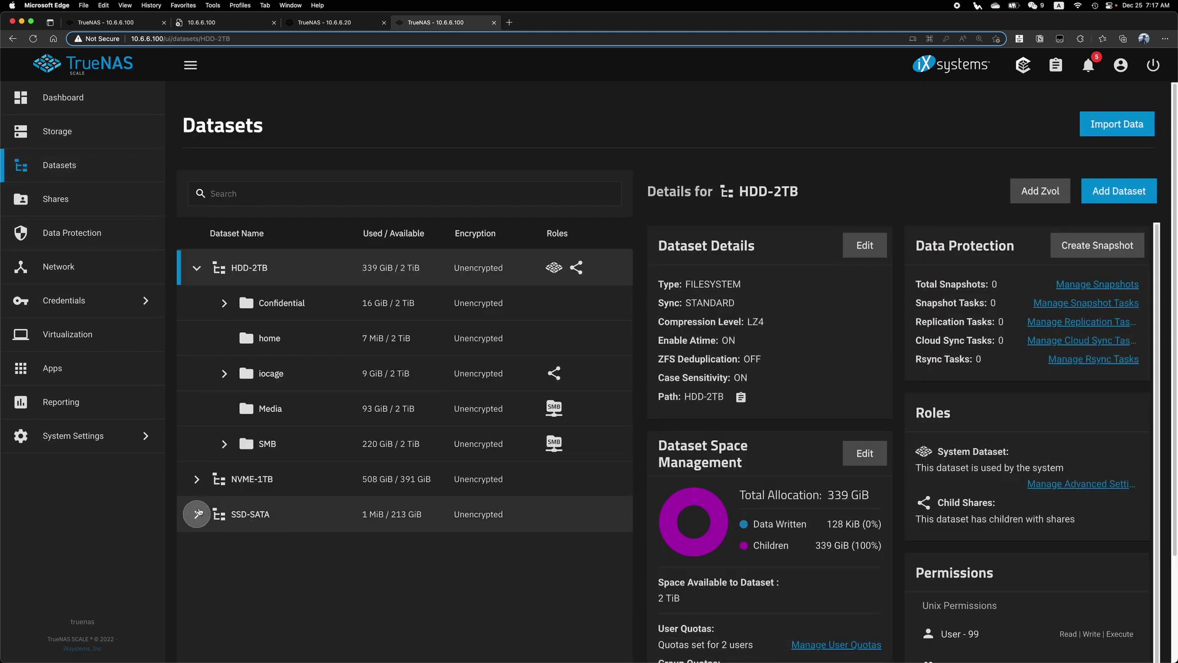